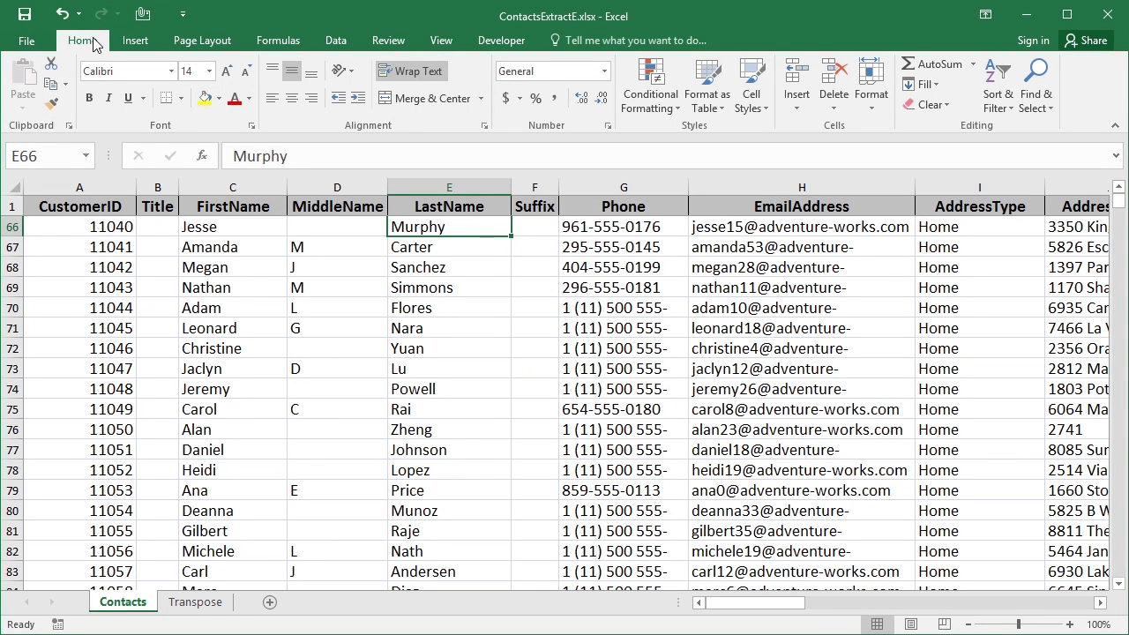
Move the whole LastName column in front of the FirstName column without overwriting any data.
{"action": "left_click", "coordinate": [429, 184]}
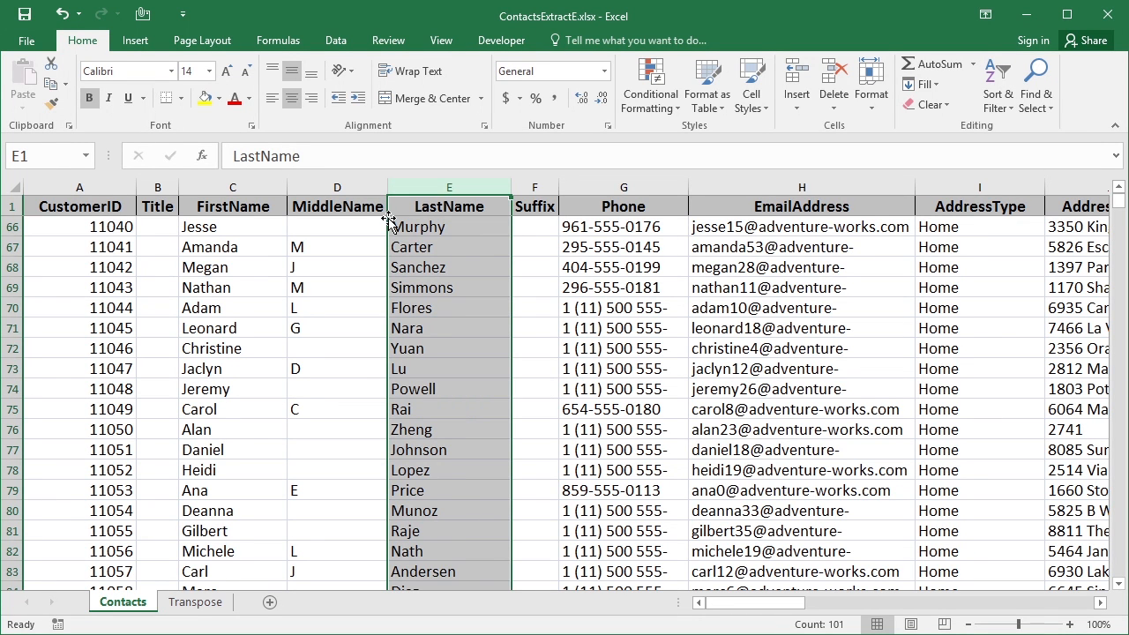
{"action": "left_click_drag", "start_coordinate": [388, 219], "coordinate": [225, 229]}
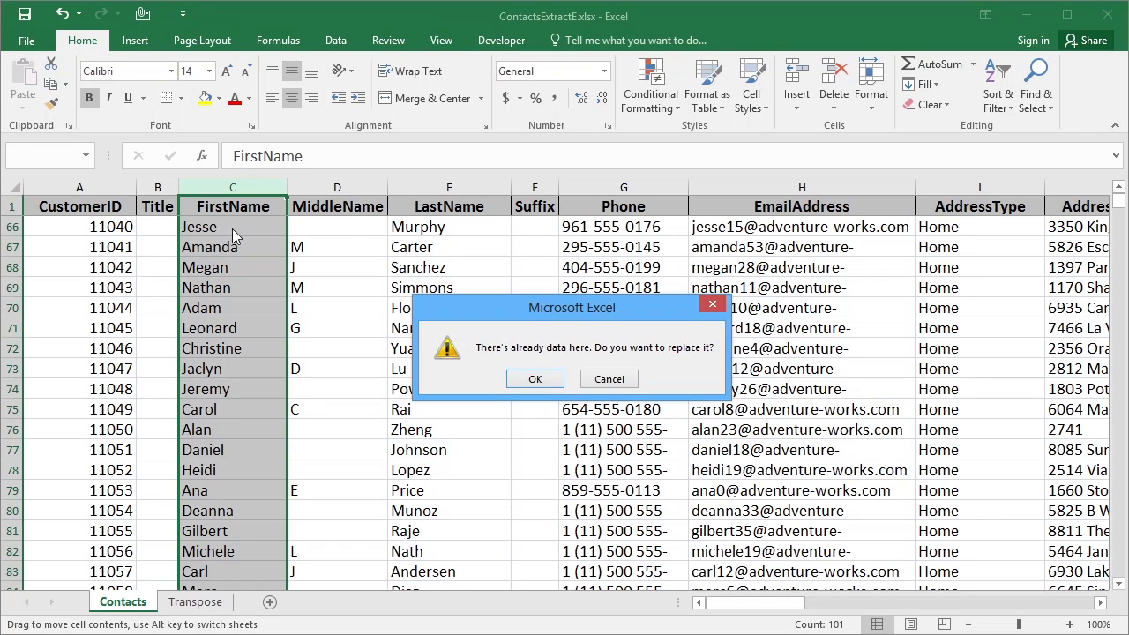
{"action": "left_click", "coordinate": [609, 380]}
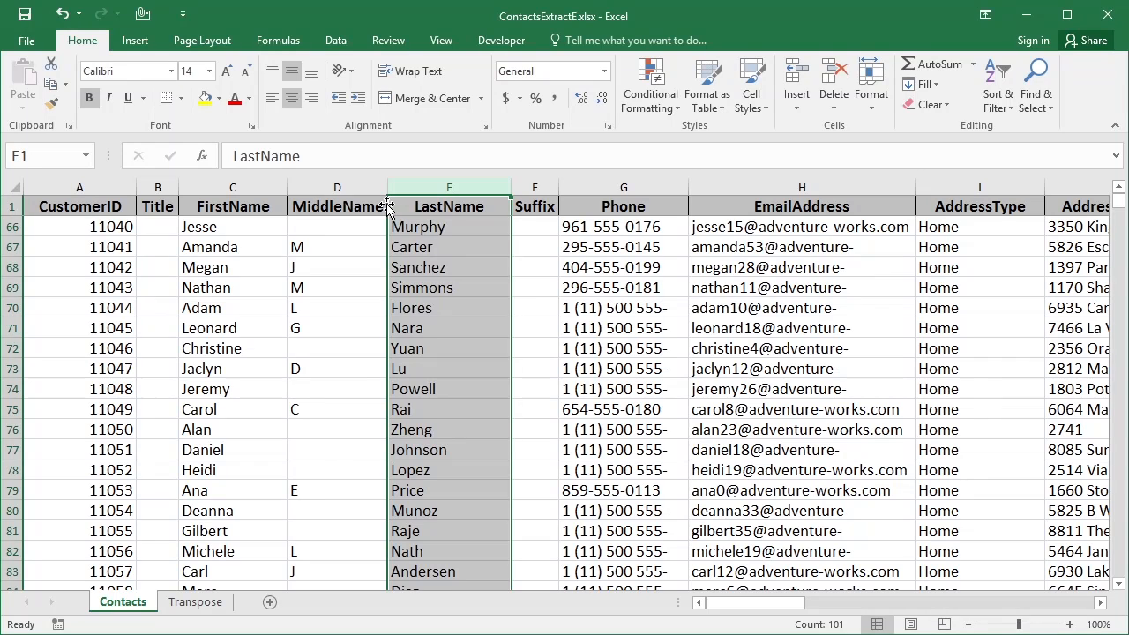
{"action": "left_click_drag", "start_coordinate": [388, 207], "coordinate": [192, 221]}
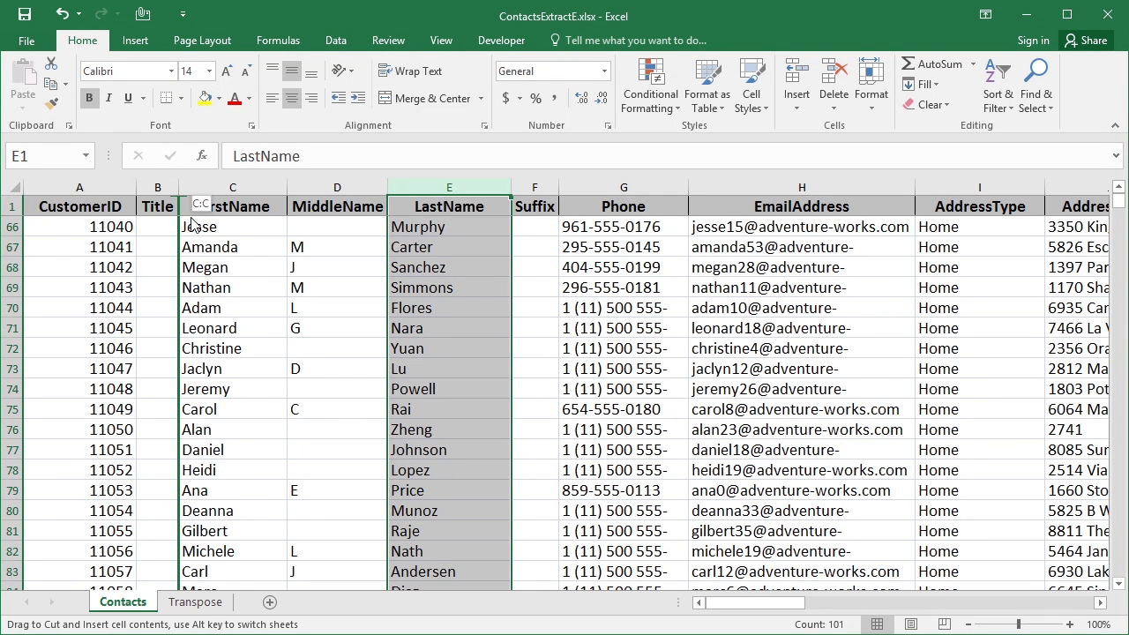
{"action": "left_click_drag", "start_coordinate": [191, 221], "coordinate": [201, 225]}
{"action": "left_click_drag", "start_coordinate": [202, 224], "coordinate": [201, 224]}
{"action": "left_click_drag", "start_coordinate": [201, 224], "coordinate": [202, 218]}
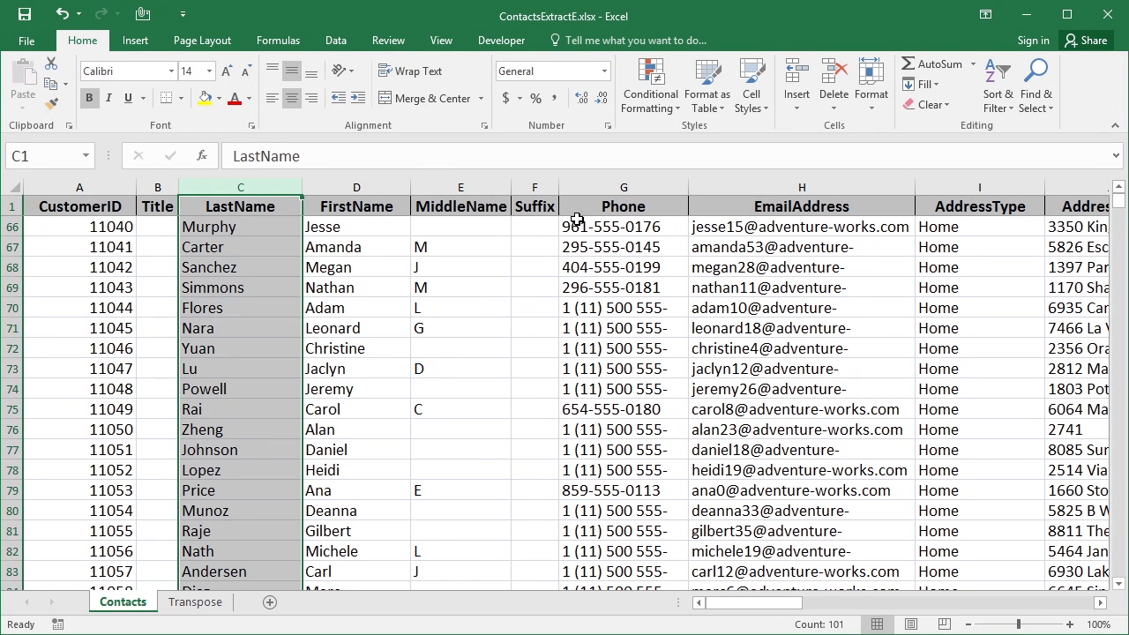
Cut the whole EmailAddress column and insert it in front of the Phone column.
{"action": "left_click", "coordinate": [771, 260]}
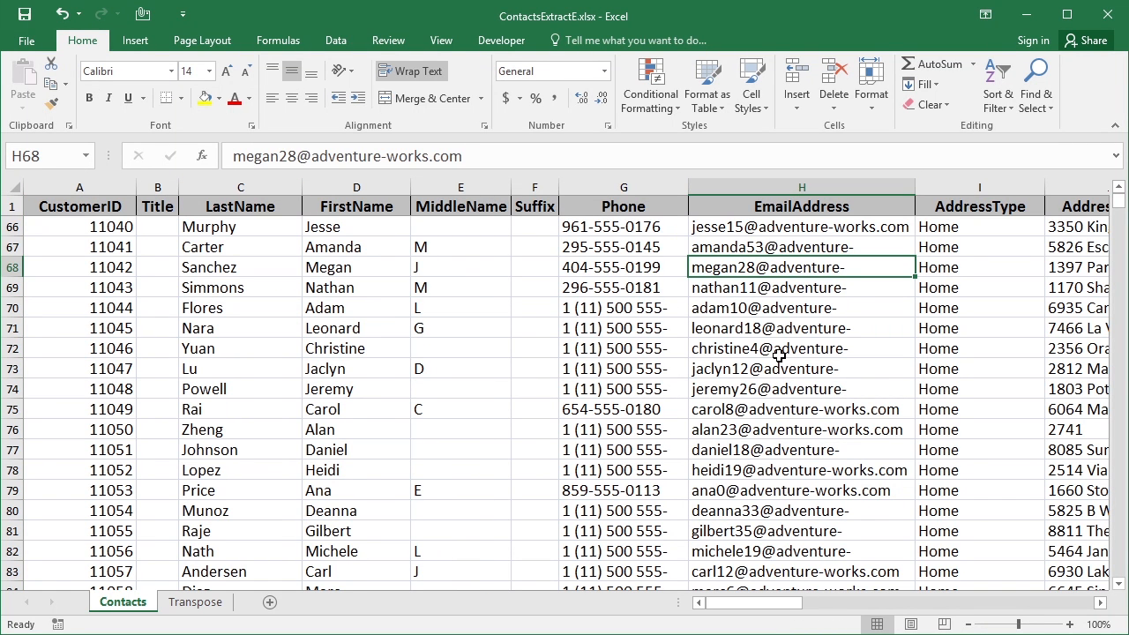
{"action": "key", "text": "Up"}
{"action": "key", "text": "Up"}
{"action": "key", "text": "Left"}
{"action": "key", "text": "Left"}
{"action": "key", "text": "Right"}
{"action": "key", "text": "Down"}
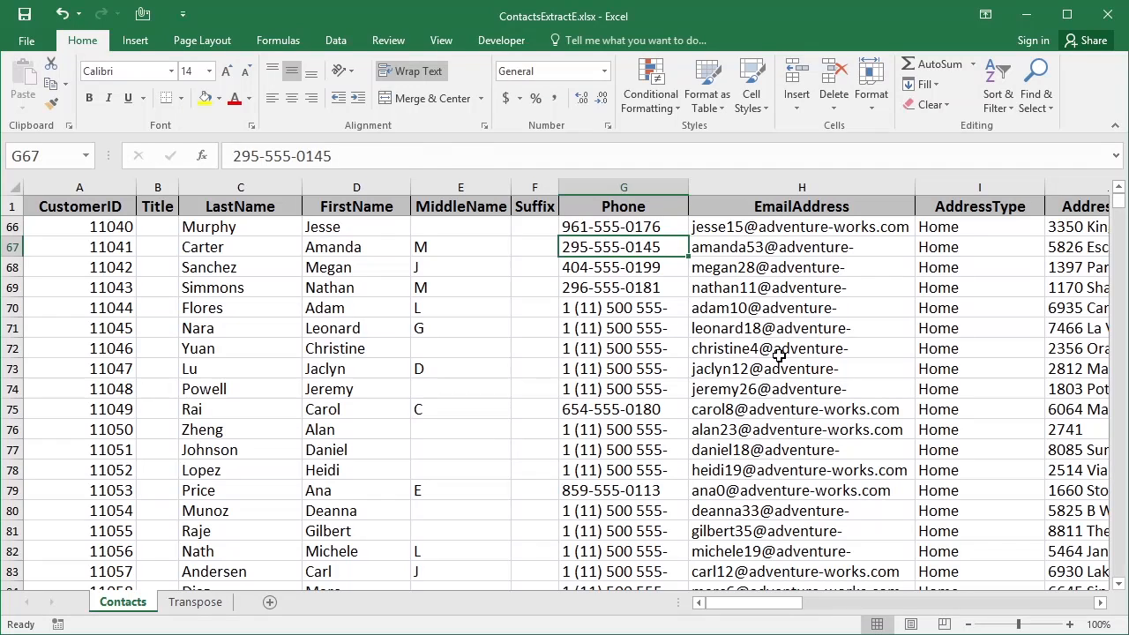
{"action": "key", "text": "Right"}
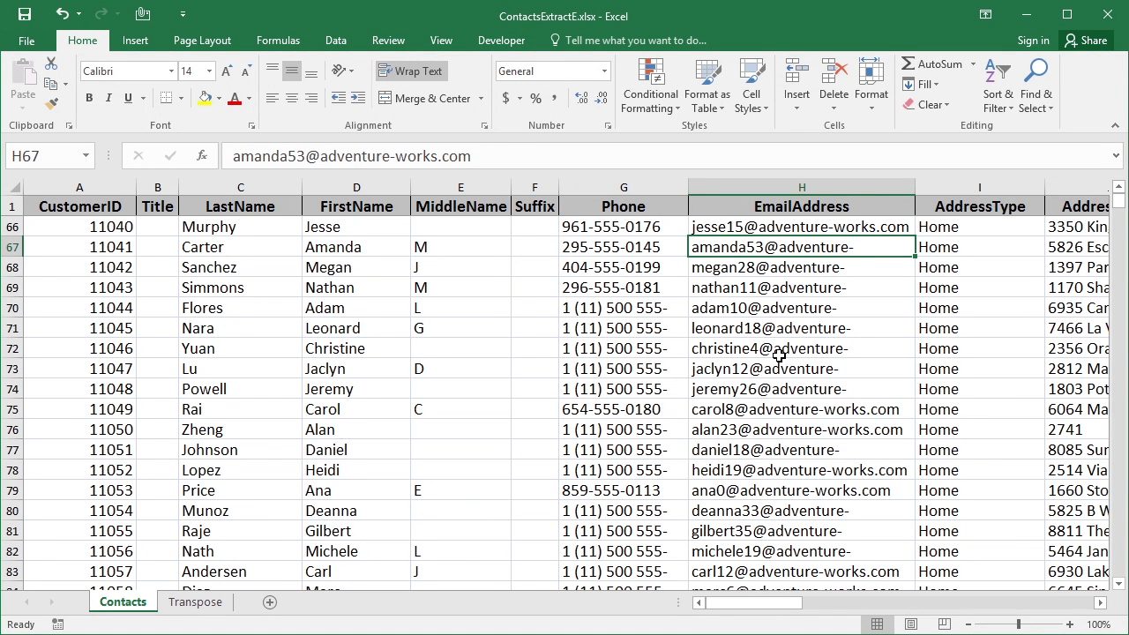
{"action": "key", "text": "ctrl+space"}
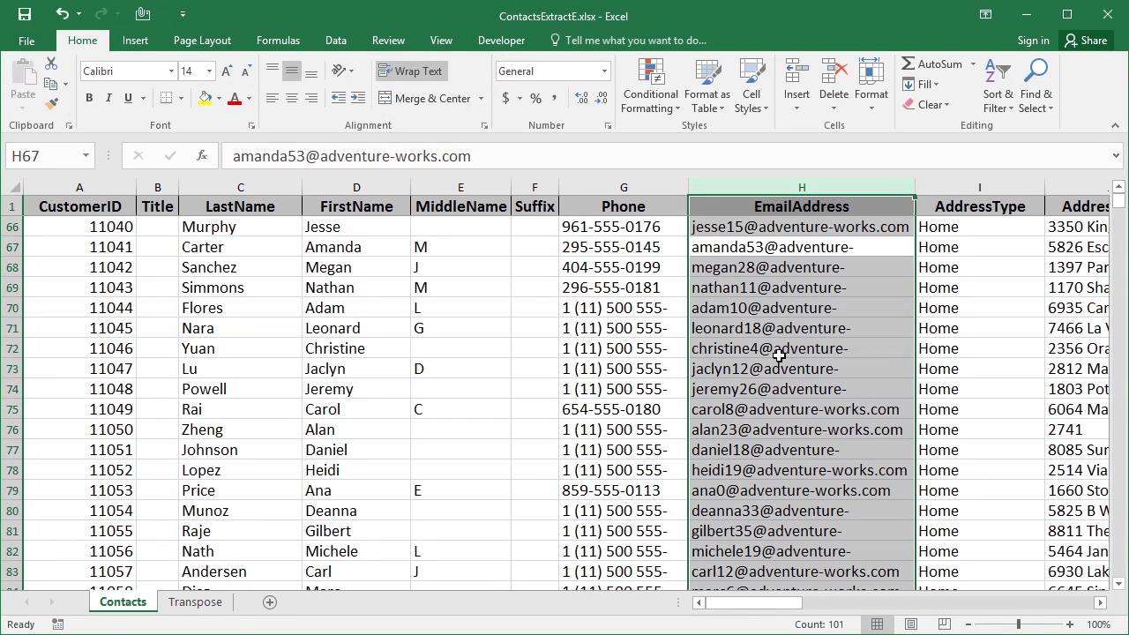
{"action": "key", "text": "ctrl+c"}
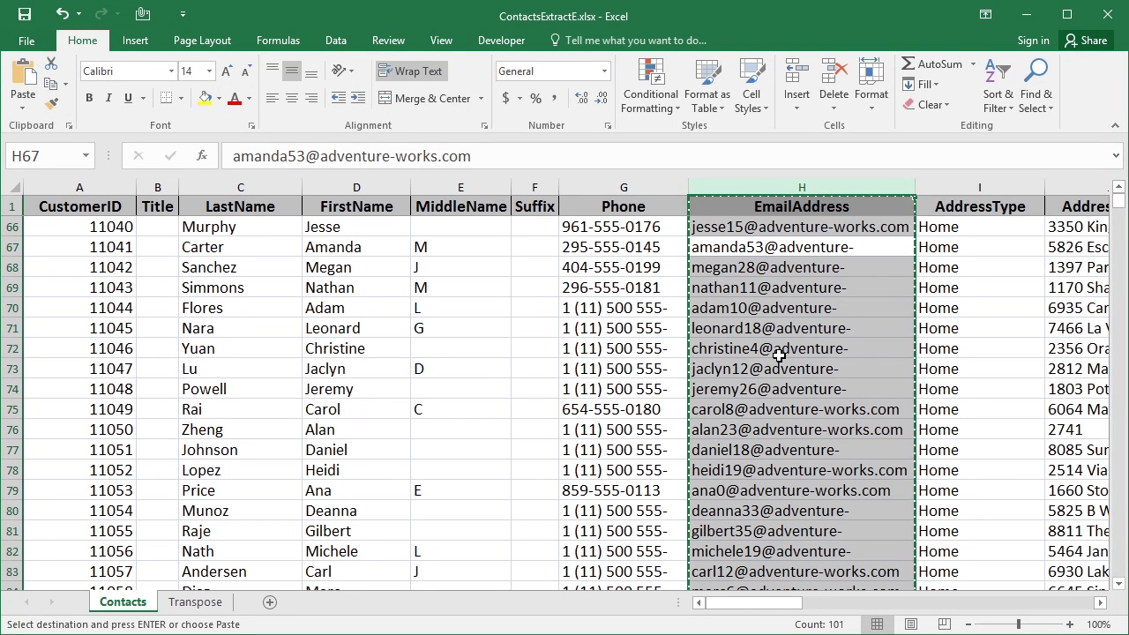
{"action": "key", "text": "Left"}
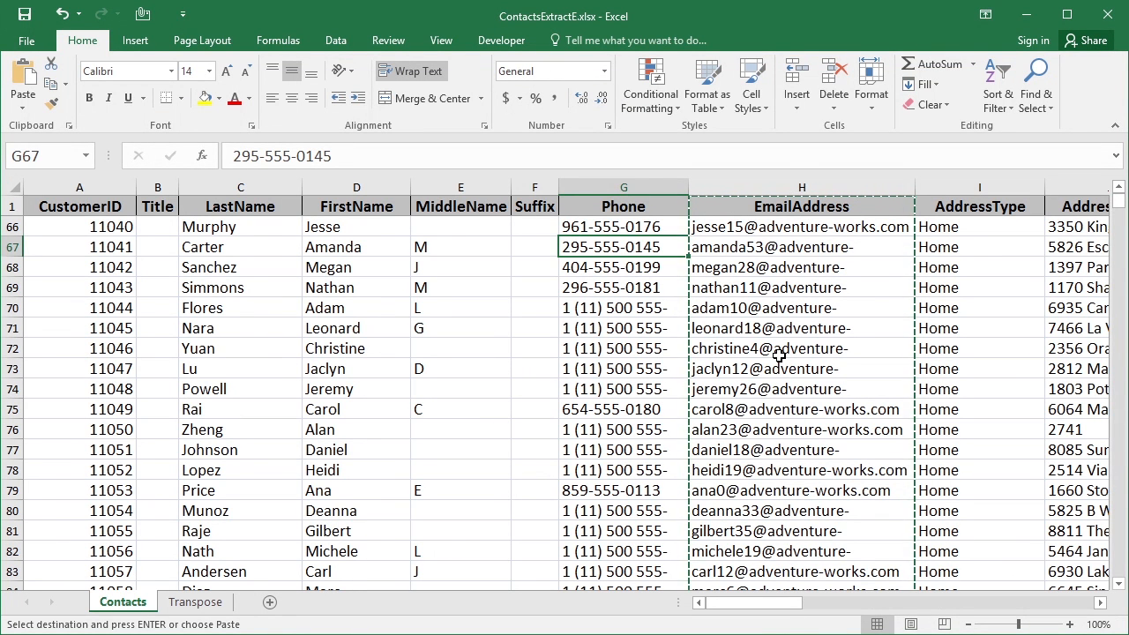
{"action": "key", "text": "ctrl+space"}
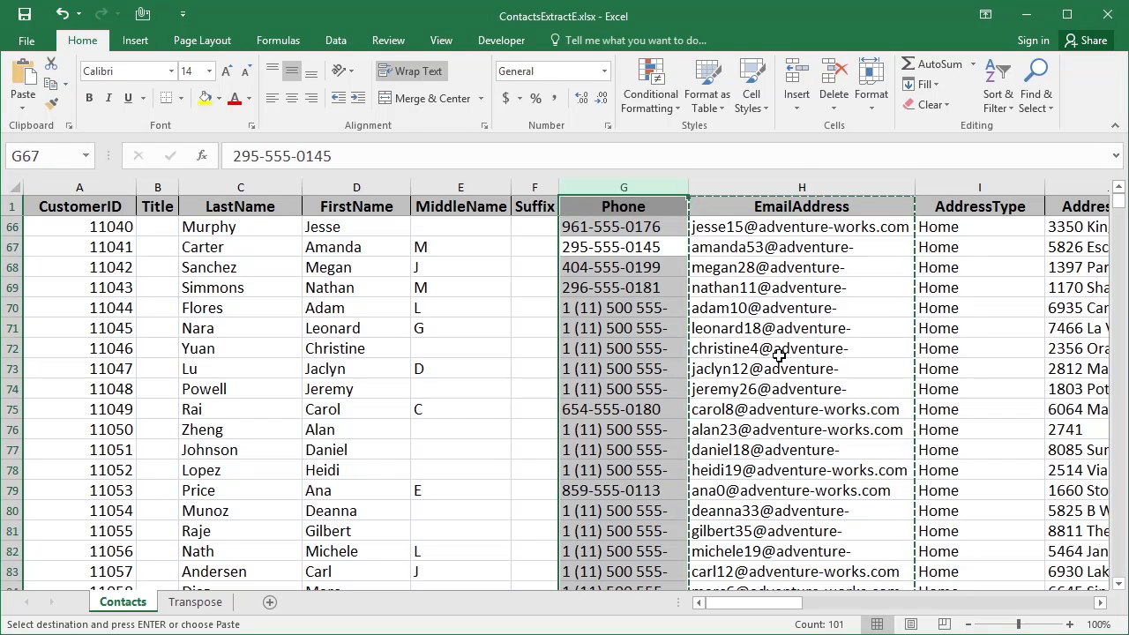
{"action": "key", "text": "ctrl+z"}
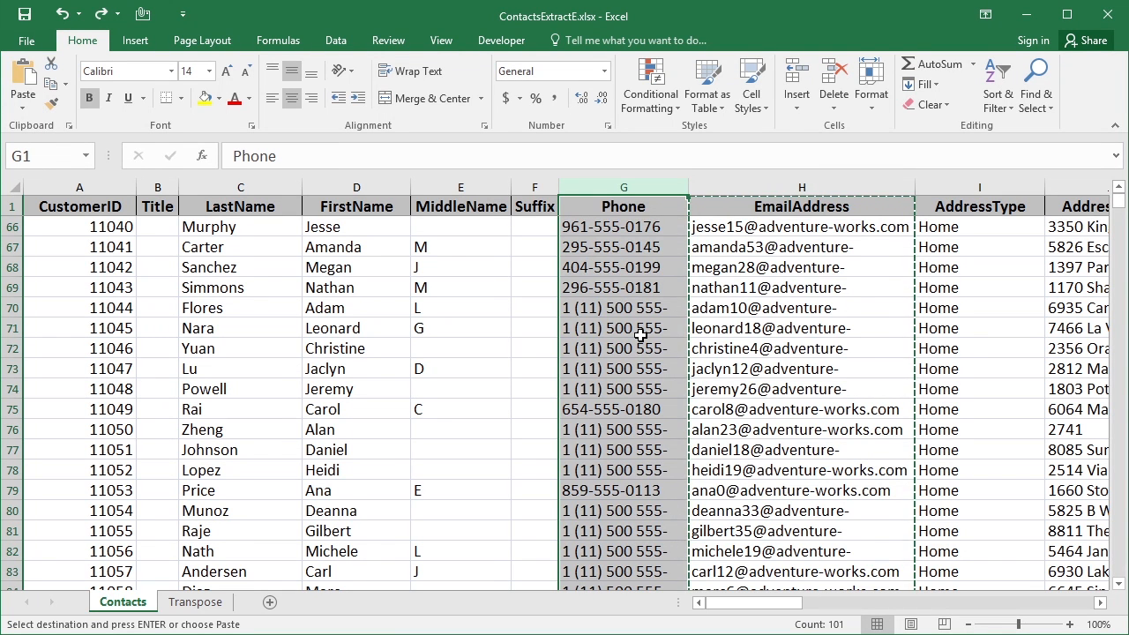
{"action": "key", "text": "ctrl+plus"}
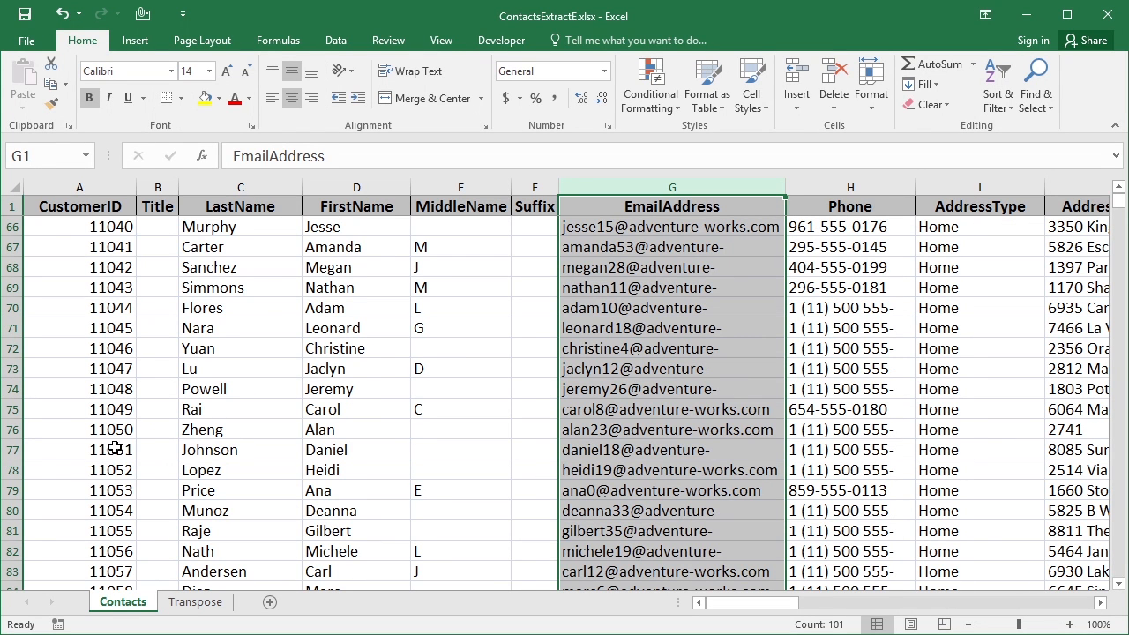
Move rows 75 and 76 up and insert them between rows 68 and 69 without overwriting data.
{"action": "left_click", "coordinate": [93, 409]}
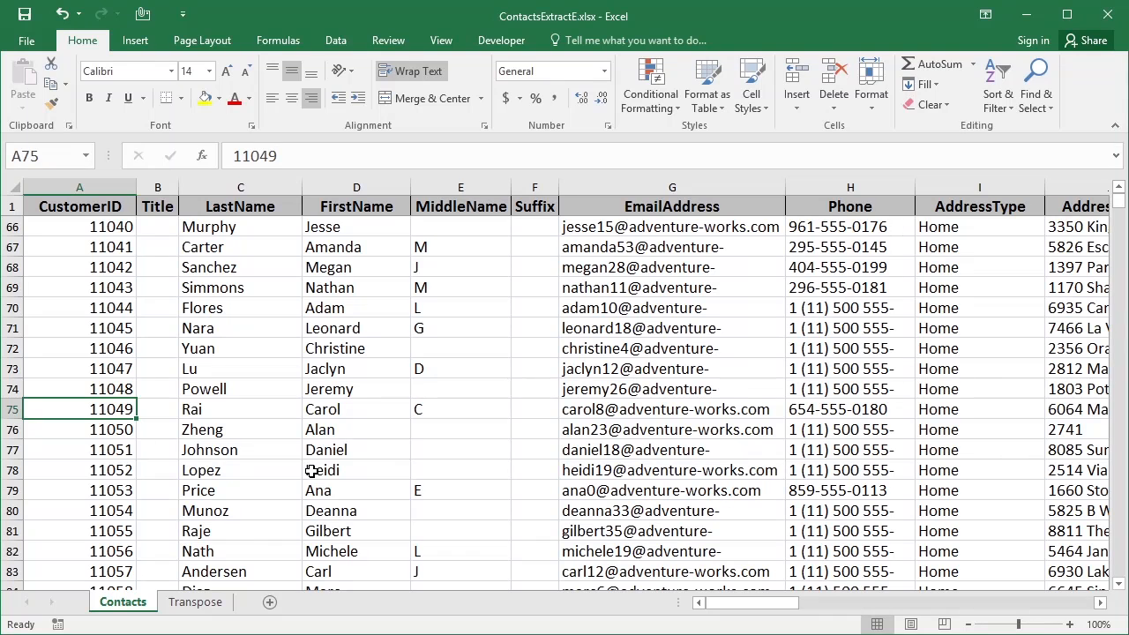
{"action": "left_click", "coordinate": [12, 410]}
{"action": "left_click_drag", "start_coordinate": [15, 415], "coordinate": [12, 427]}
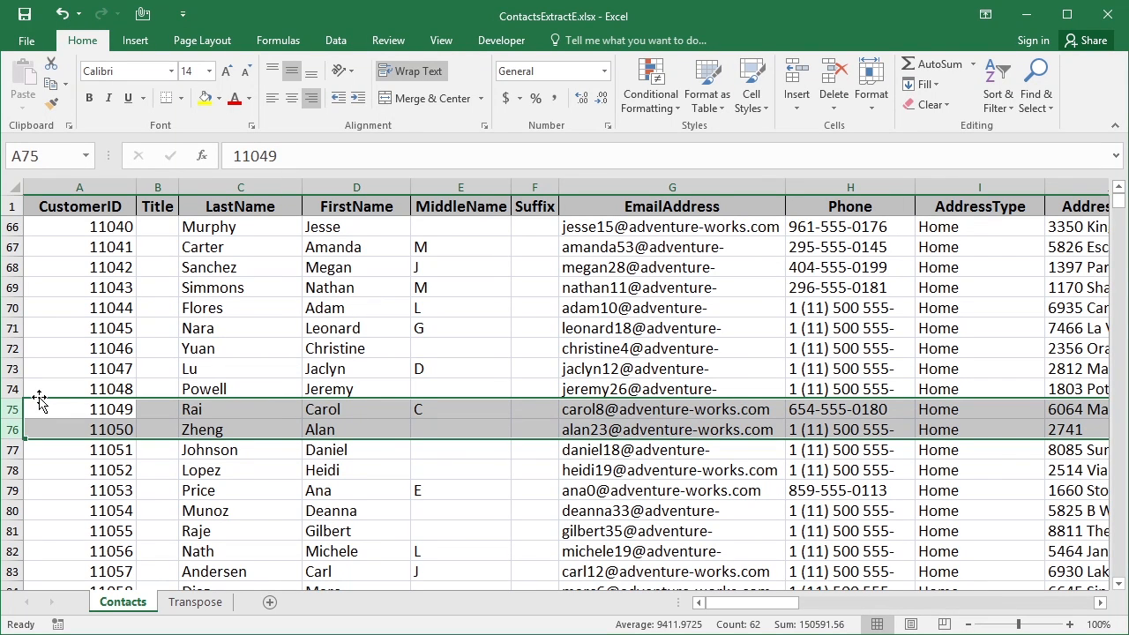
{"action": "left_click_drag", "start_coordinate": [39, 402], "coordinate": [62, 280]}
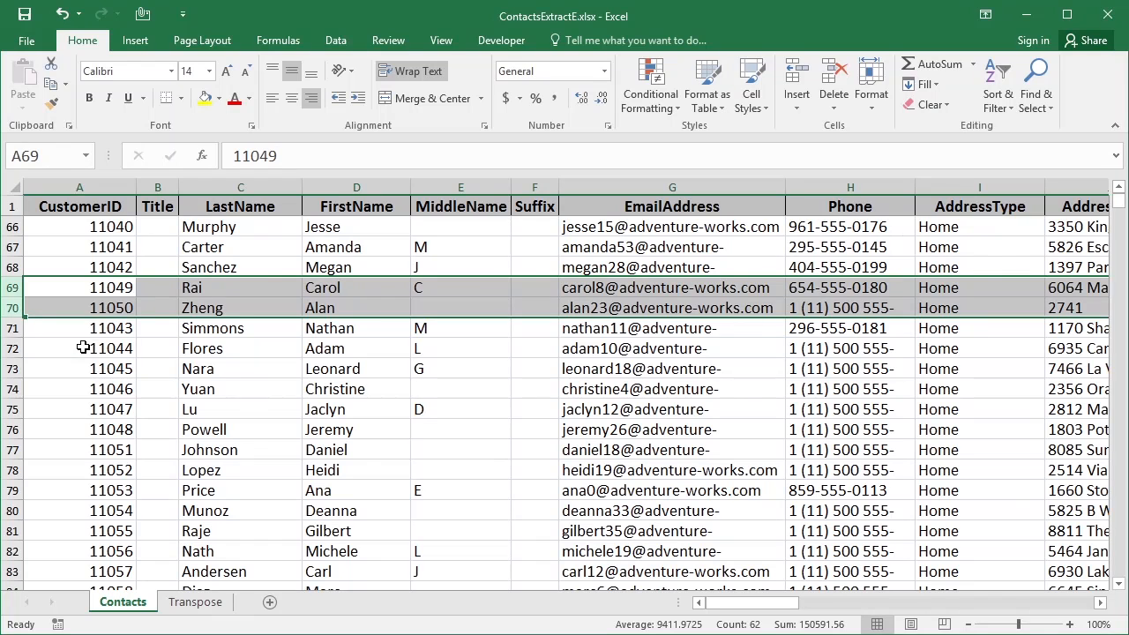
On the Transpose sheet, fill C1:H1 with the array formula =TRANSPOSE(A1:A6) and autofit columns D and F.
{"action": "left_click", "coordinate": [196, 602]}
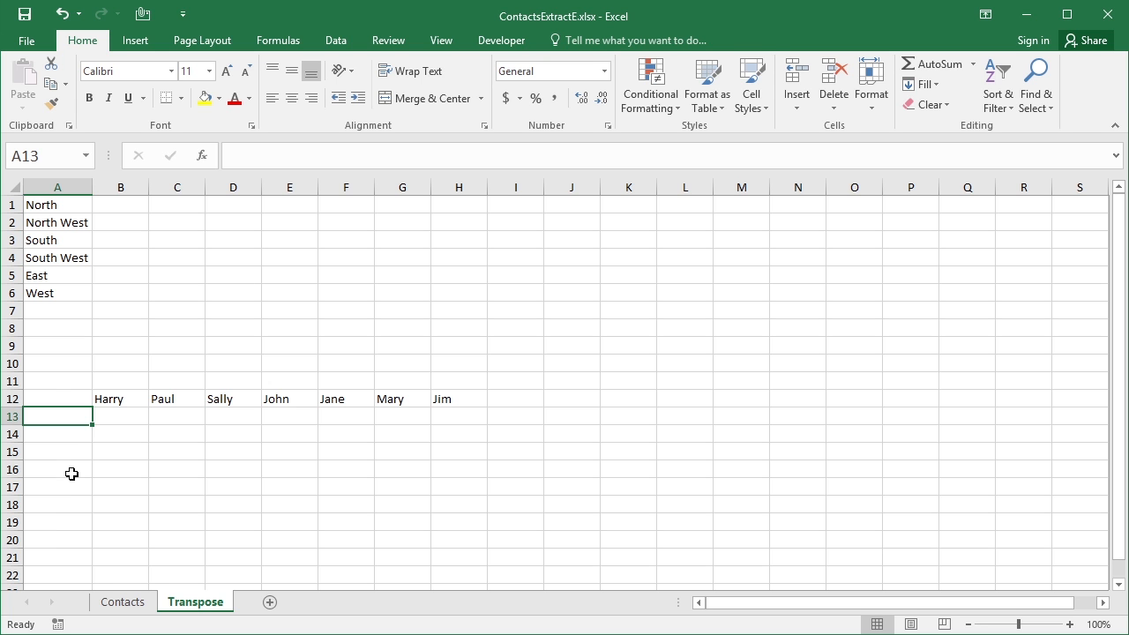
{"action": "left_click_drag", "start_coordinate": [60, 205], "coordinate": [63, 291]}
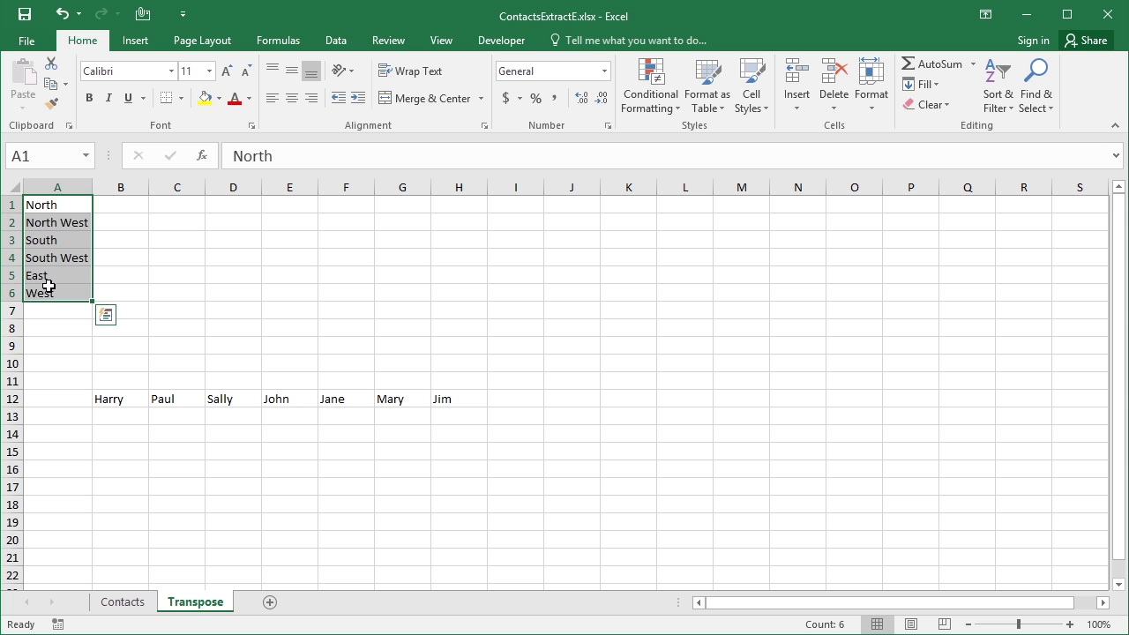
{"action": "left_click_drag", "start_coordinate": [193, 208], "coordinate": [456, 200]}
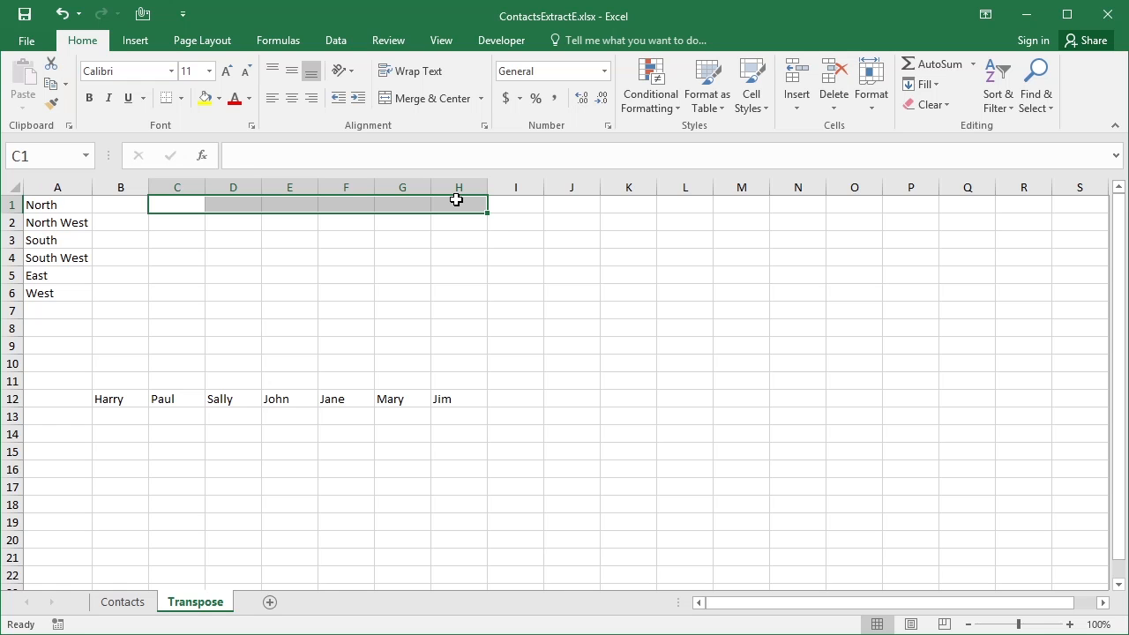
{"action": "type", "text": "=trans"}
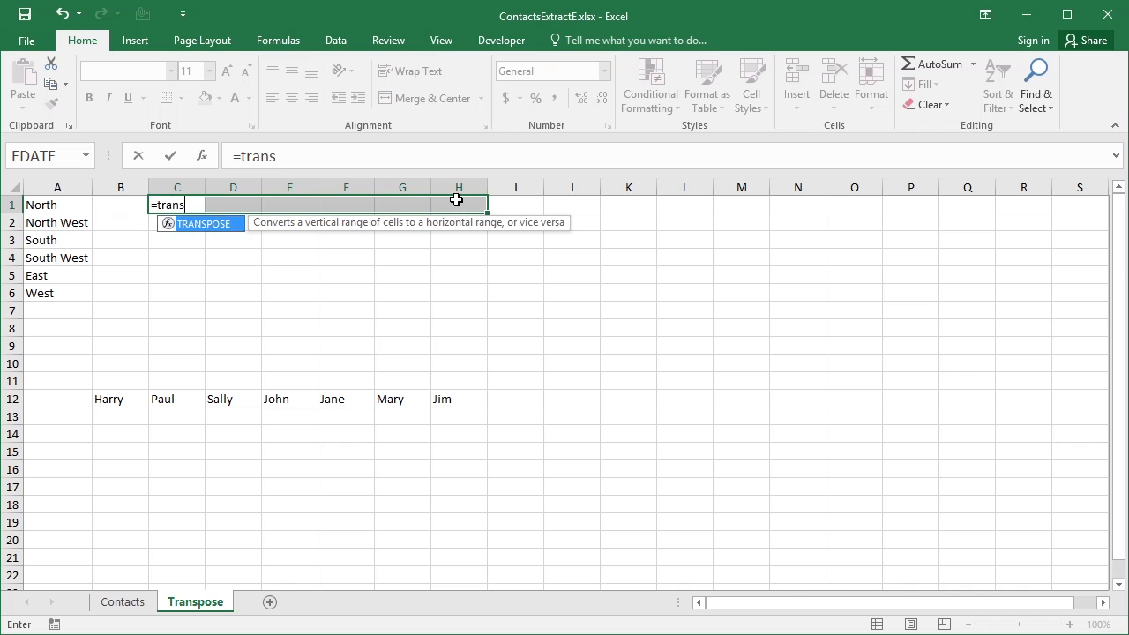
{"action": "type", "text": "pose("}
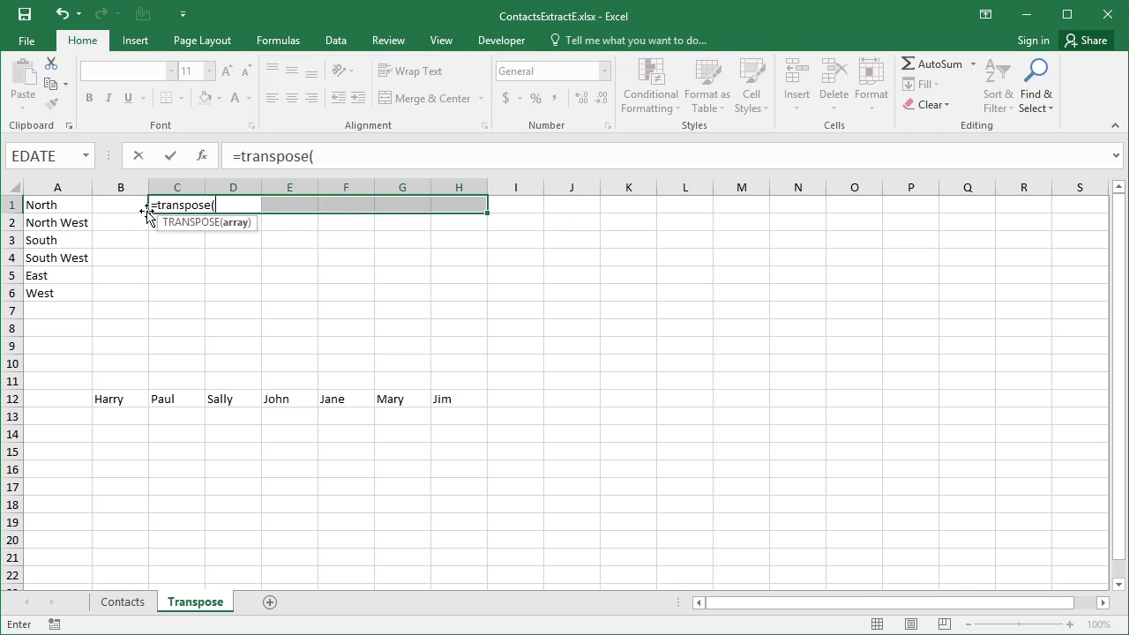
{"action": "left_click", "coordinate": [47, 206]}
{"action": "left_click_drag", "start_coordinate": [47, 206], "coordinate": [53, 286]}
{"action": "type", "text": ")"}
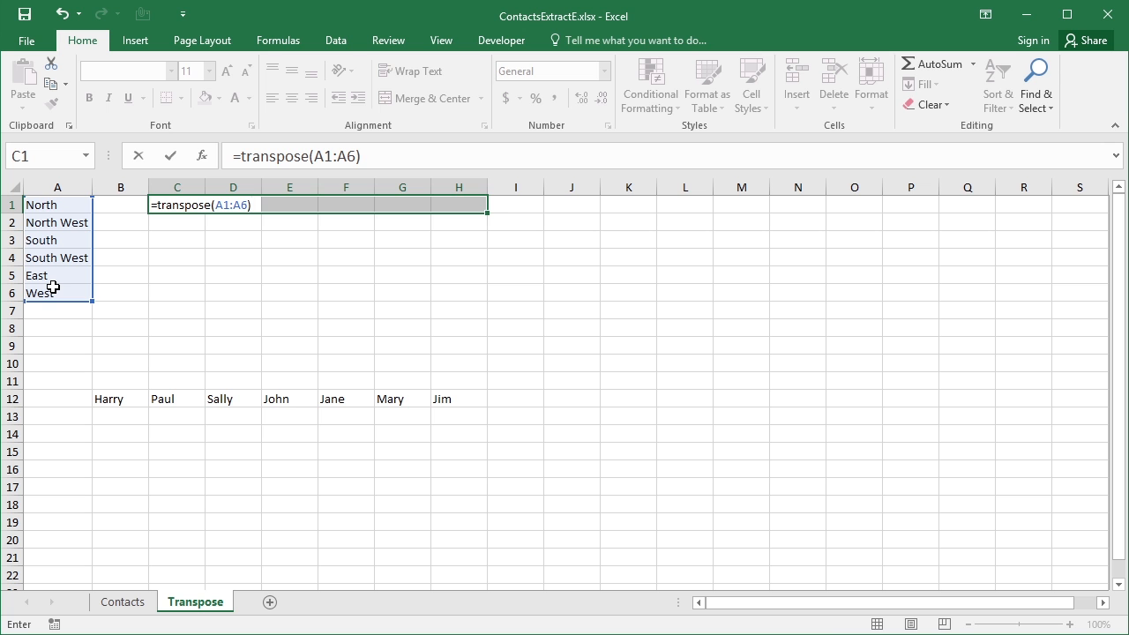
{"action": "key", "text": "ctrl+shift+Return"}
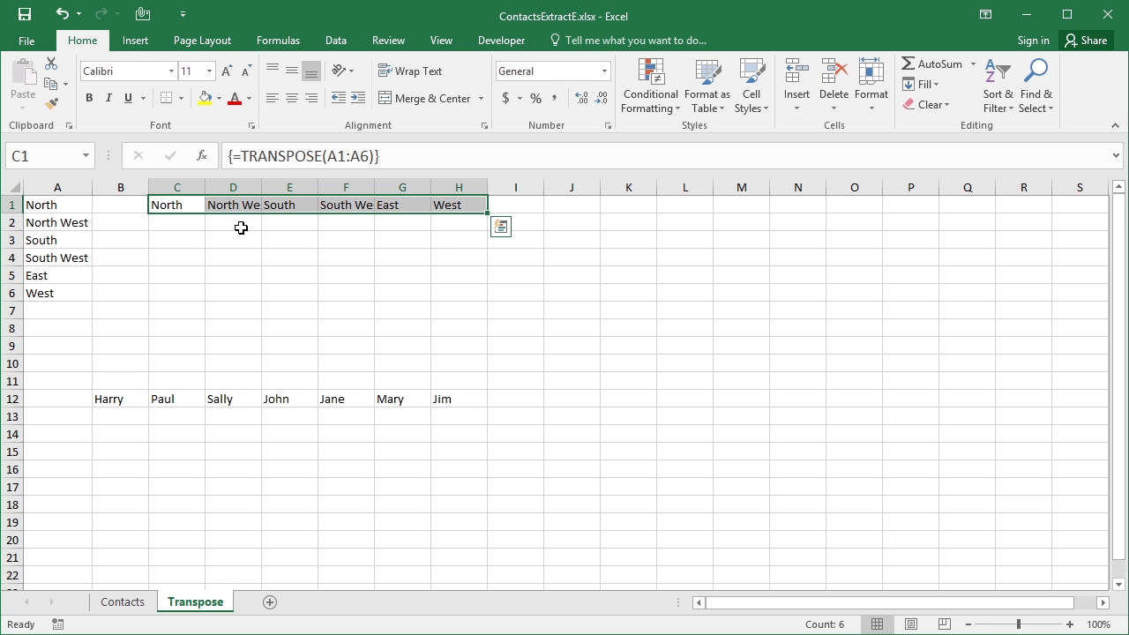
{"action": "double_click", "coordinate": [261, 187]}
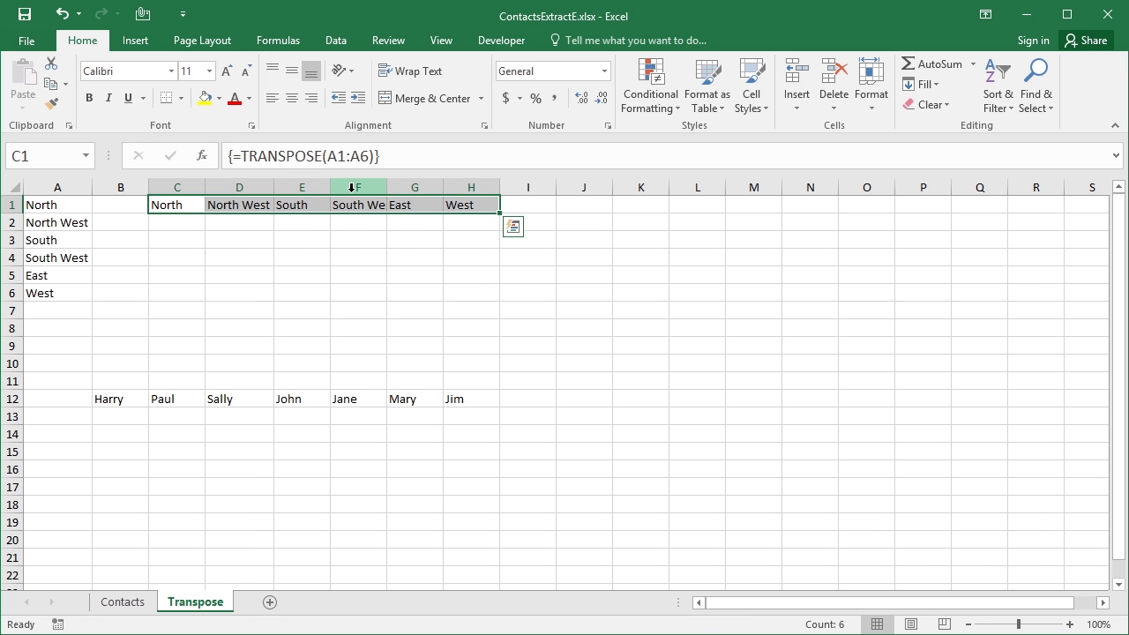
{"action": "double_click", "coordinate": [387, 187]}
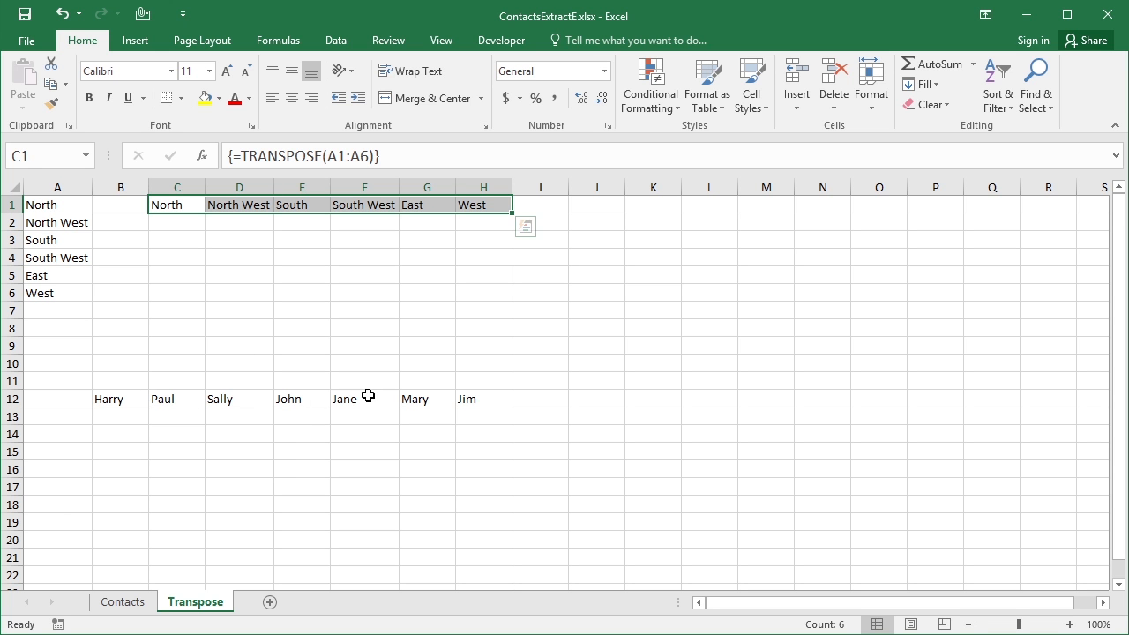
Fill A13:A19 with the array formula =TRANSPOSE(B12:H12) to turn the row of names into a column.
{"action": "left_click", "coordinate": [53, 416]}
{"action": "left_click_drag", "start_coordinate": [53, 416], "coordinate": [53, 522]}
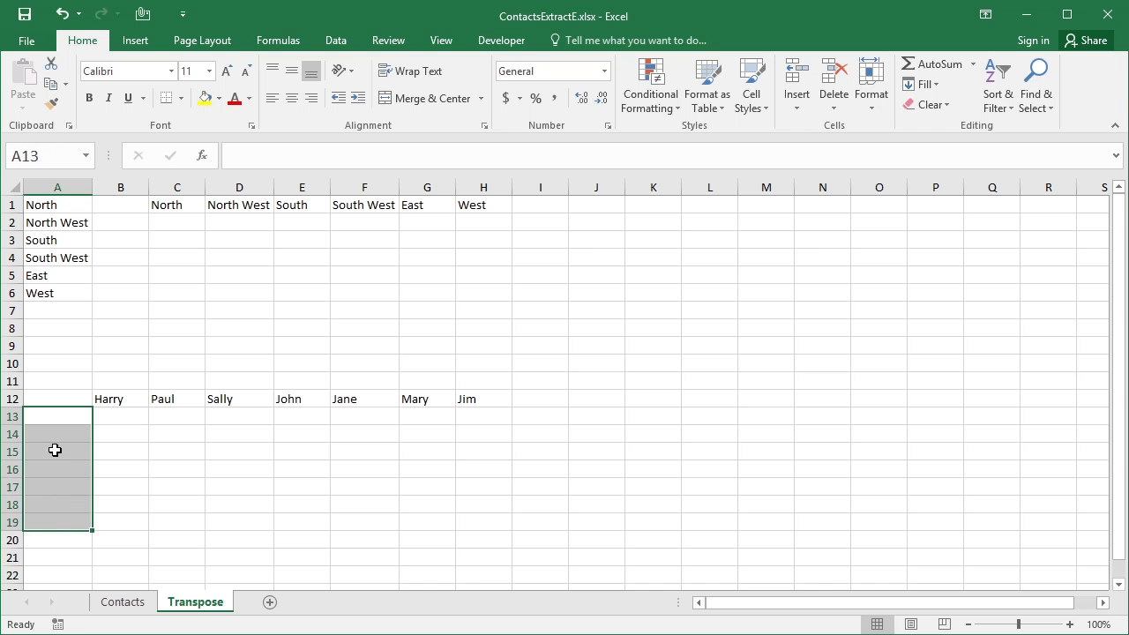
{"action": "type", "text": "=trans"}
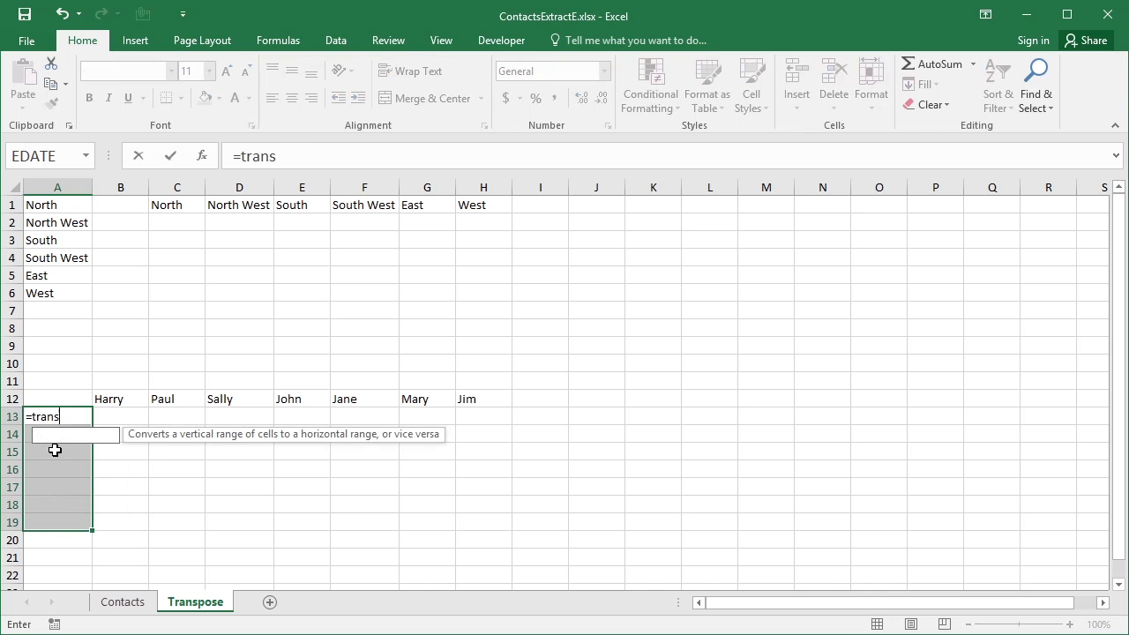
{"action": "type", "text": "pose("}
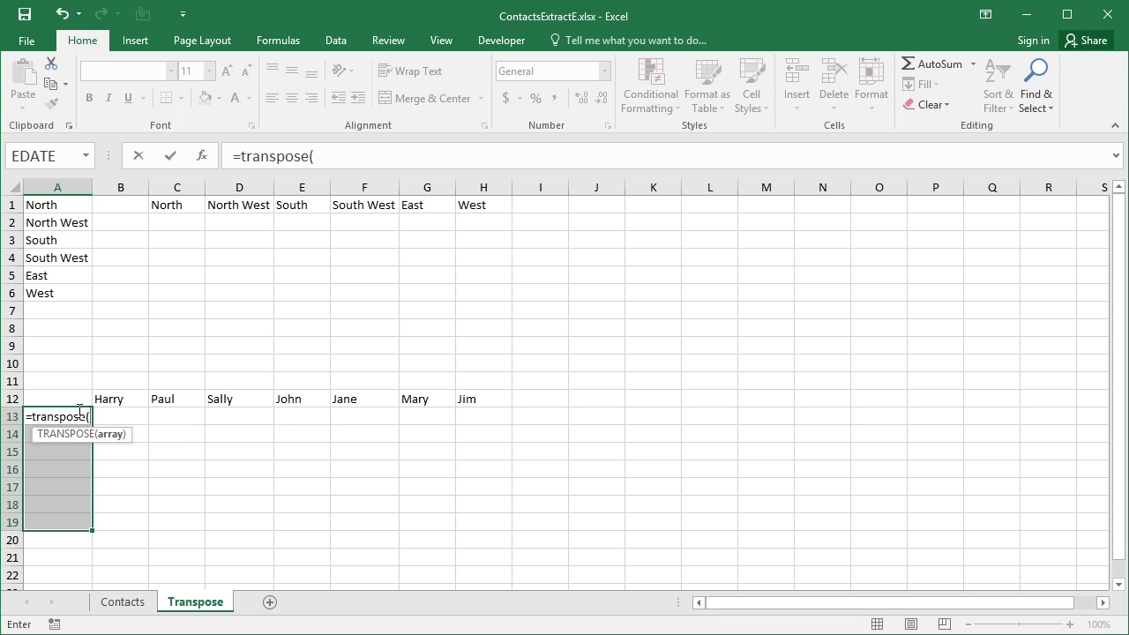
{"action": "left_click_drag", "start_coordinate": [101, 399], "coordinate": [468, 398]}
{"action": "type", "text": ")"}
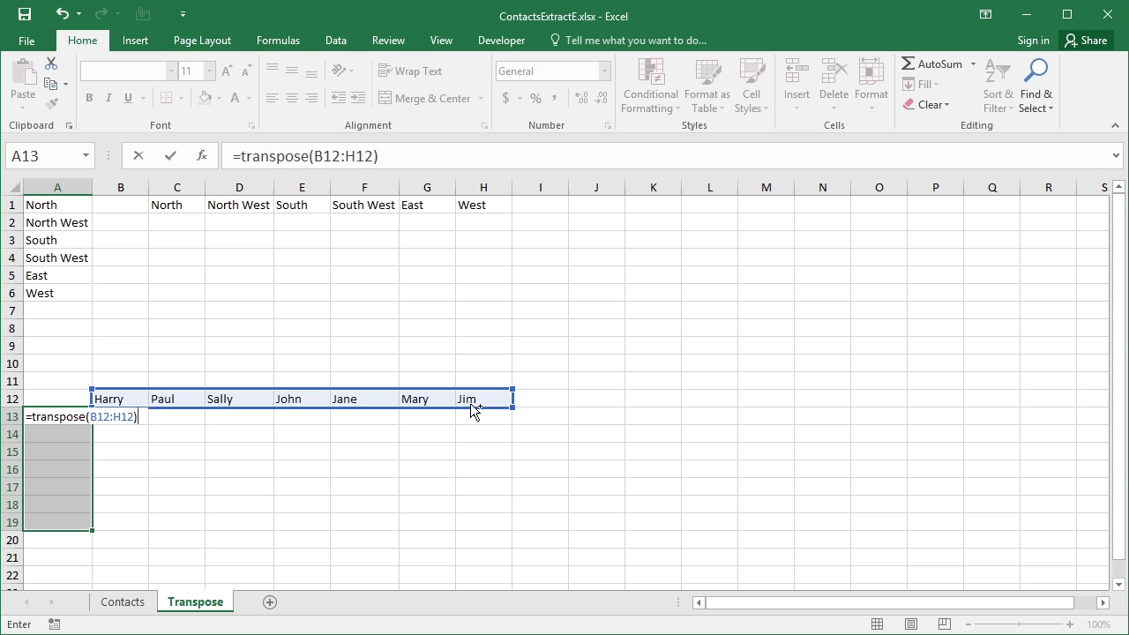
{"action": "key", "text": "ctrl+shift+Return"}
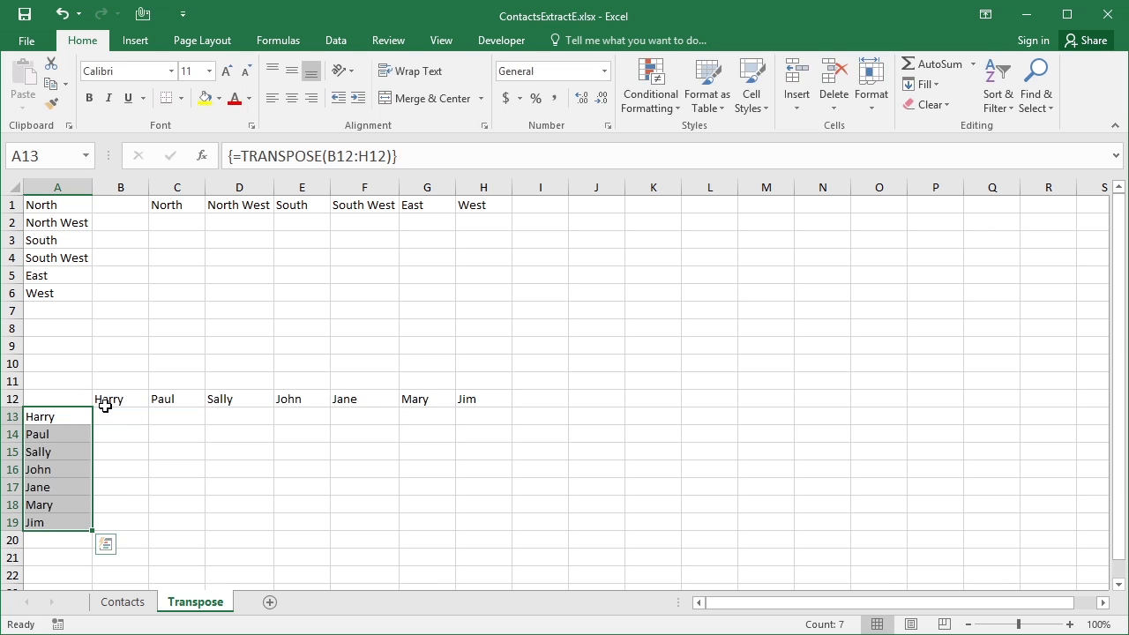
Inspect the formula behind each transposed name in cells A13 to A19.
{"action": "left_click", "coordinate": [71, 419]}
{"action": "left_click", "coordinate": [62, 433]}
{"action": "left_click", "coordinate": [53, 452]}
{"action": "left_click", "coordinate": [51, 469]}
{"action": "left_click", "coordinate": [50, 487]}
{"action": "left_click", "coordinate": [50, 501]}
{"action": "left_click", "coordinate": [50, 522]}
{"action": "left_click", "coordinate": [49, 504]}
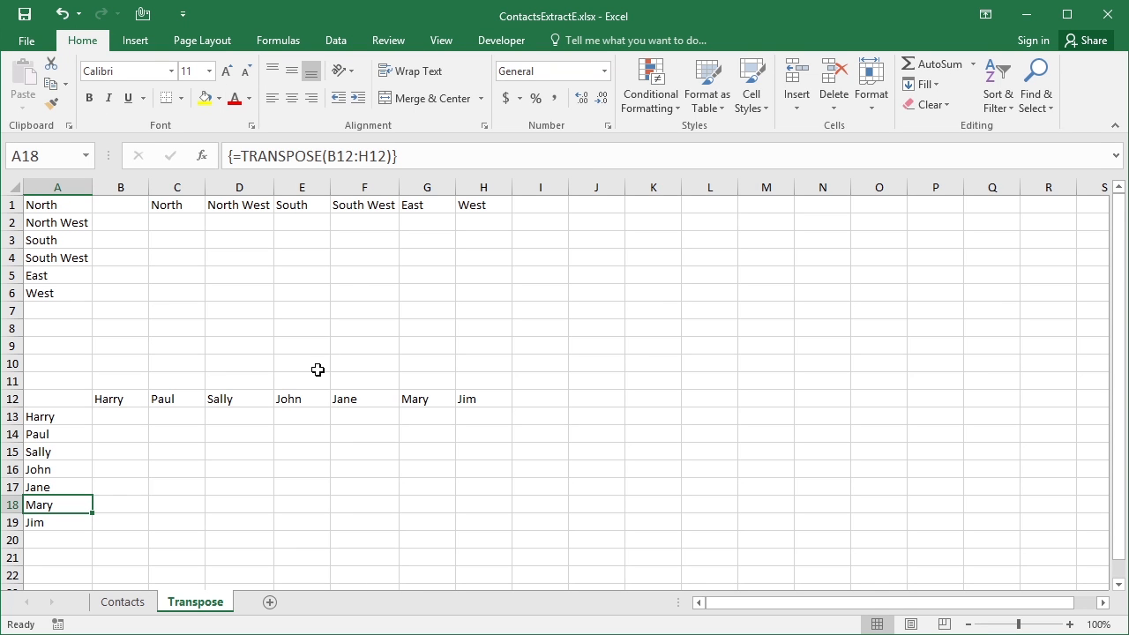
Replace the name in source cell D12 with a different first name.
{"action": "left_click", "coordinate": [260, 401]}
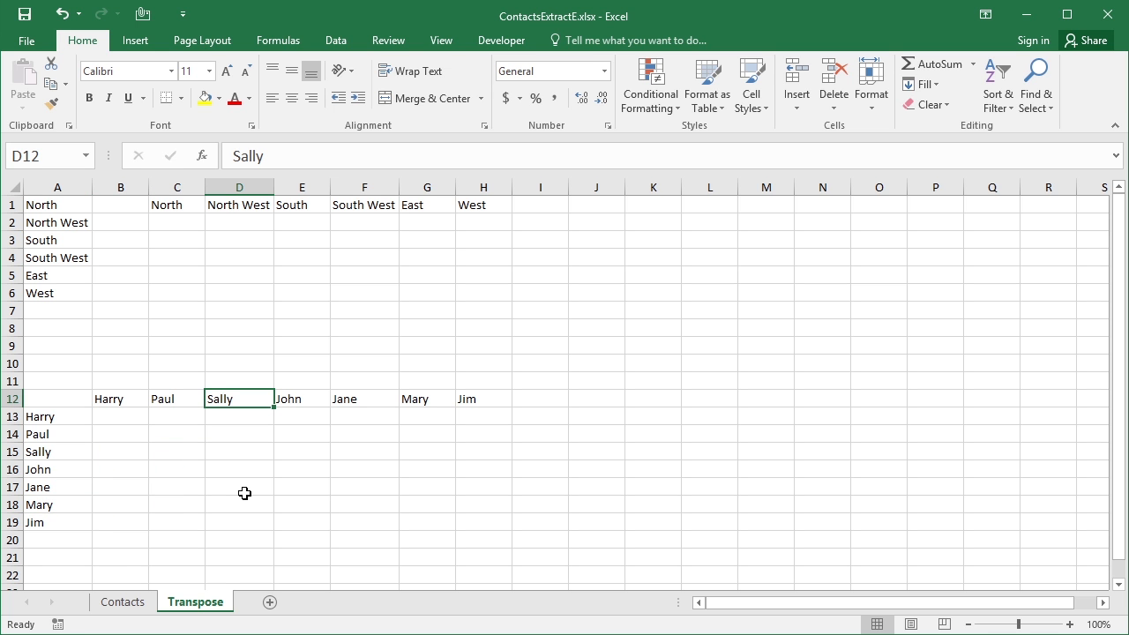
{"action": "type", "text": "Mike"}
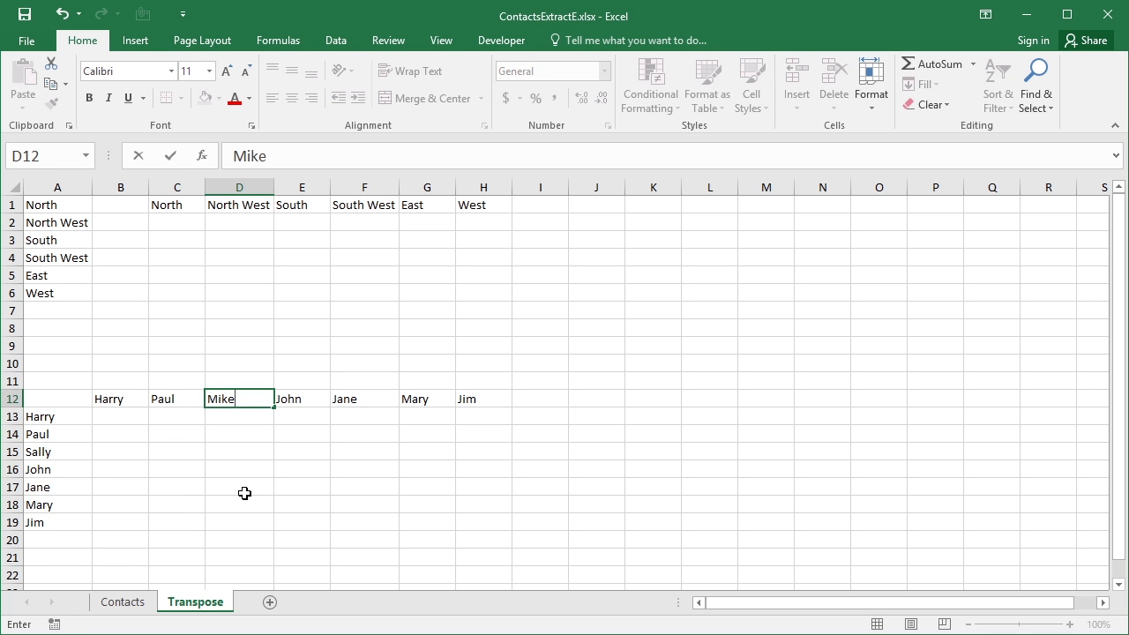
{"action": "key", "text": "Return"}
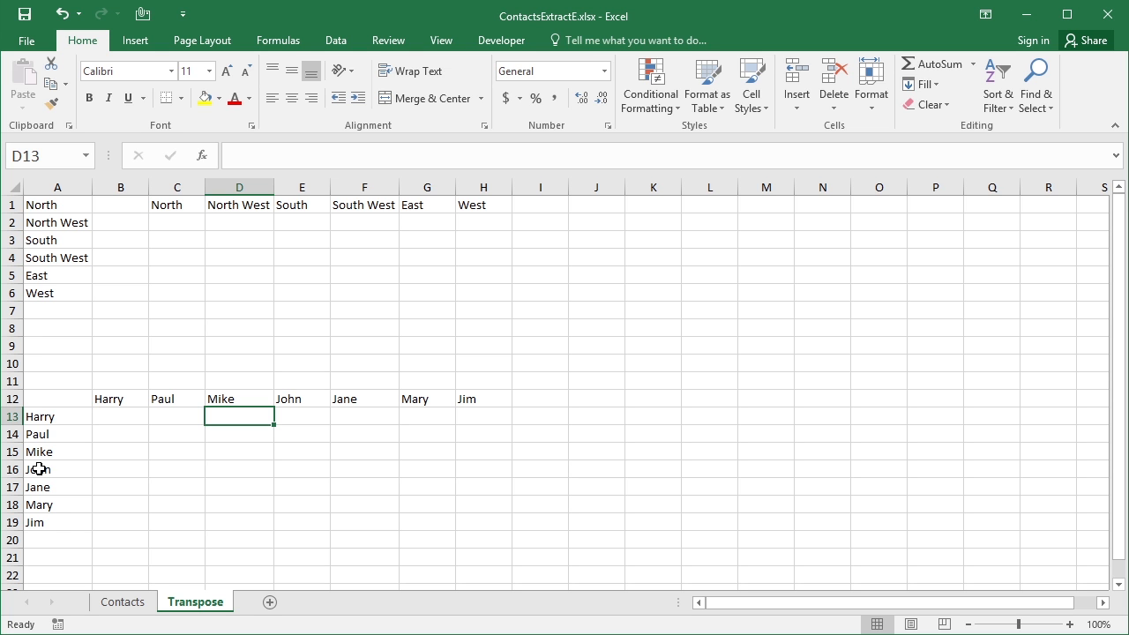
Copy the transposed names in A13:A19 and paste them as values only into the cells starting at B13.
{"action": "left_click_drag", "start_coordinate": [53, 416], "coordinate": [67, 521]}
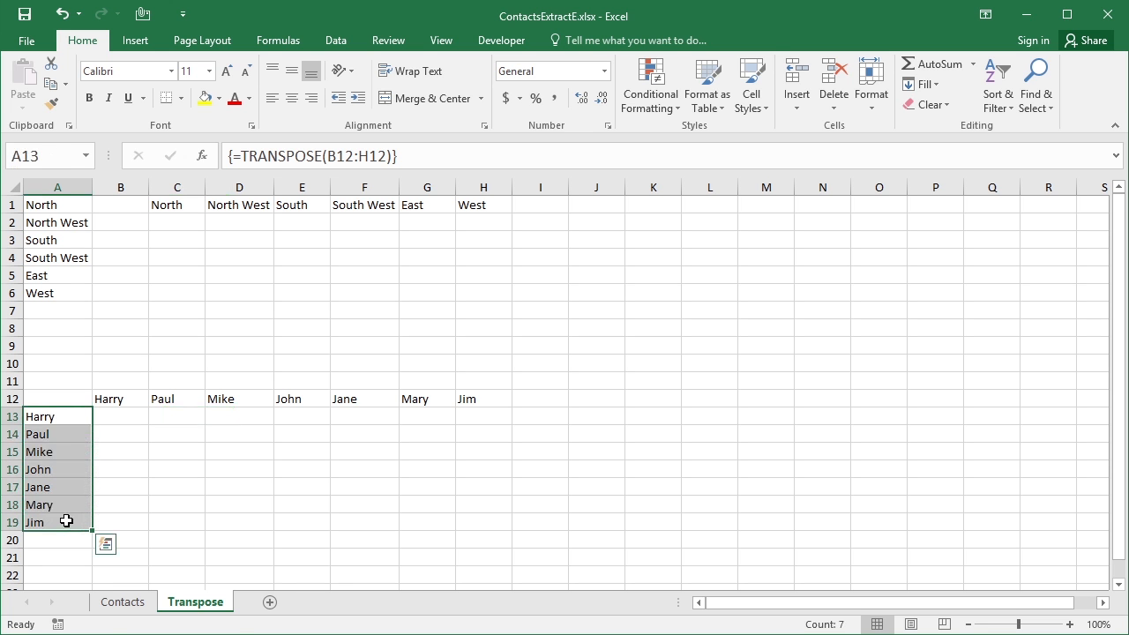
{"action": "key", "text": "ctrl+c"}
{"action": "left_click", "coordinate": [139, 418]}
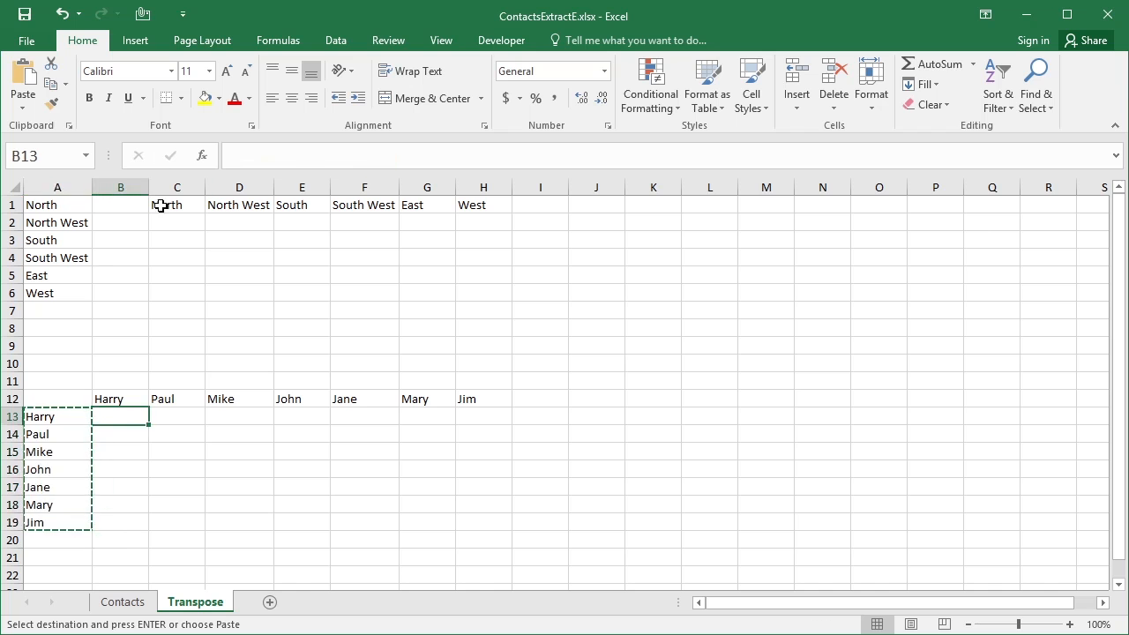
{"action": "left_click", "coordinate": [31, 114]}
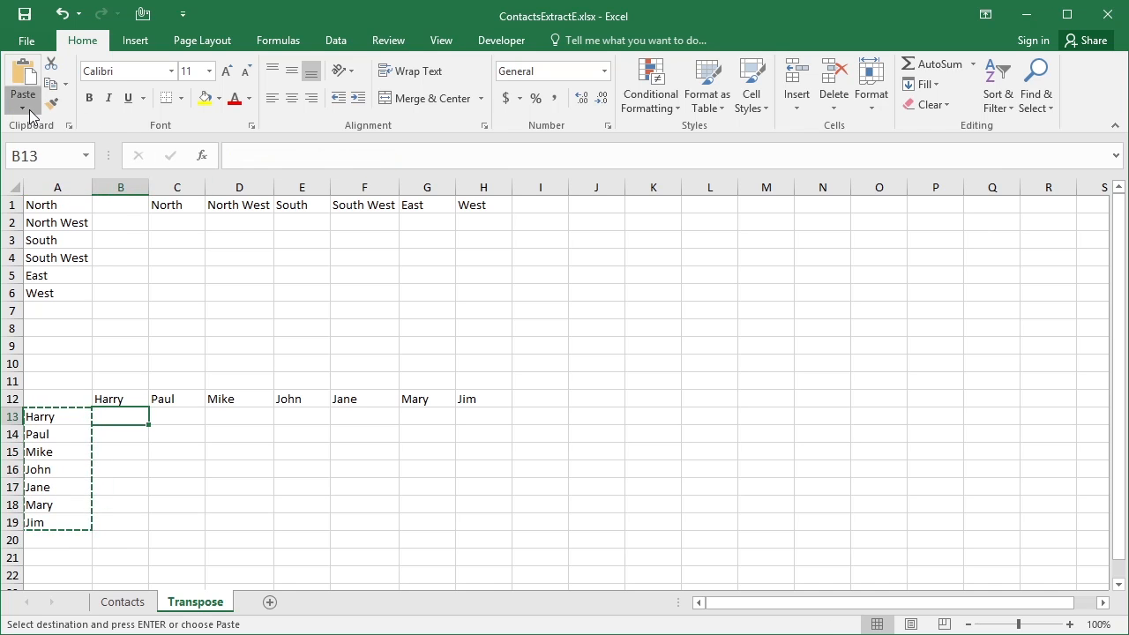
{"action": "left_click", "coordinate": [35, 231]}
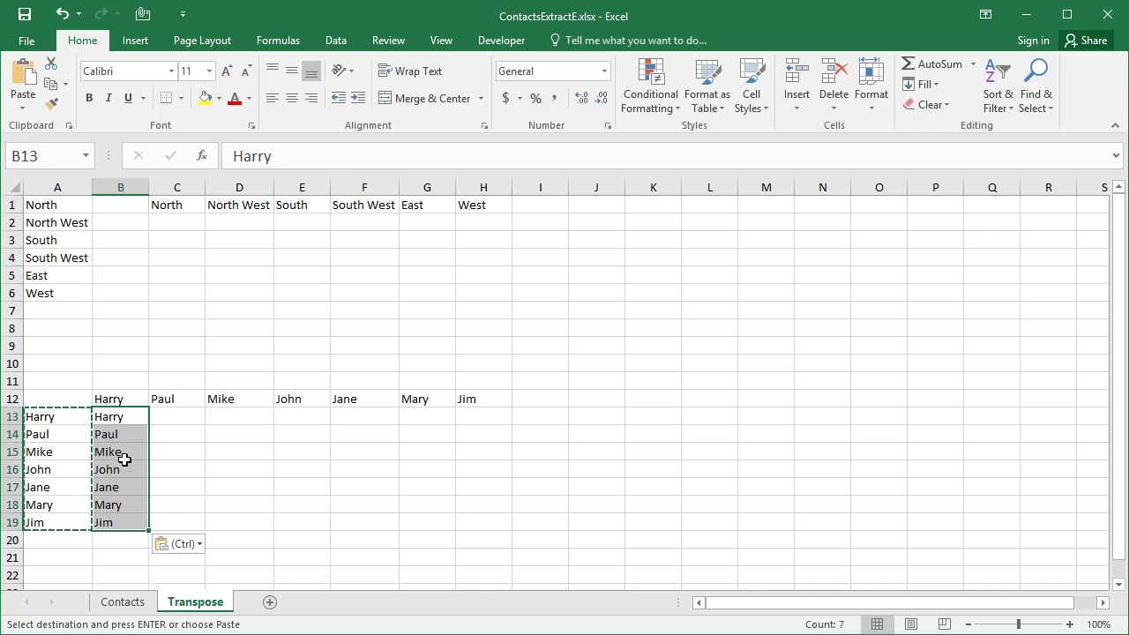
Inspect the contents of the pasted cells in B13:B19 for formulas or plain values.
{"action": "left_click", "coordinate": [125, 422]}
{"action": "left_click", "coordinate": [126, 435]}
{"action": "left_click", "coordinate": [123, 453]}
{"action": "left_click", "coordinate": [119, 487]}
{"action": "left_click", "coordinate": [115, 504]}
{"action": "left_click", "coordinate": [113, 522]}
{"action": "left_click", "coordinate": [116, 420]}
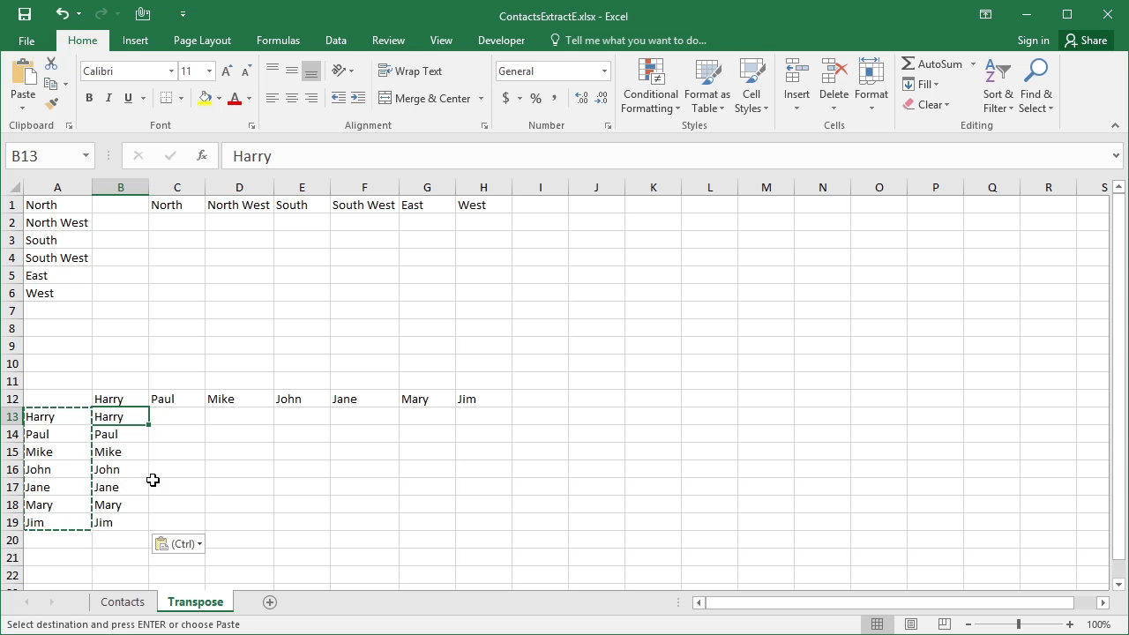
Copy the row of names in B12:H12 and paste it transposed as a column starting at J13 using Paste Special.
{"action": "left_click_drag", "start_coordinate": [100, 398], "coordinate": [476, 402]}
{"action": "key", "text": "ctrl+c"}
{"action": "left_click", "coordinate": [599, 416]}
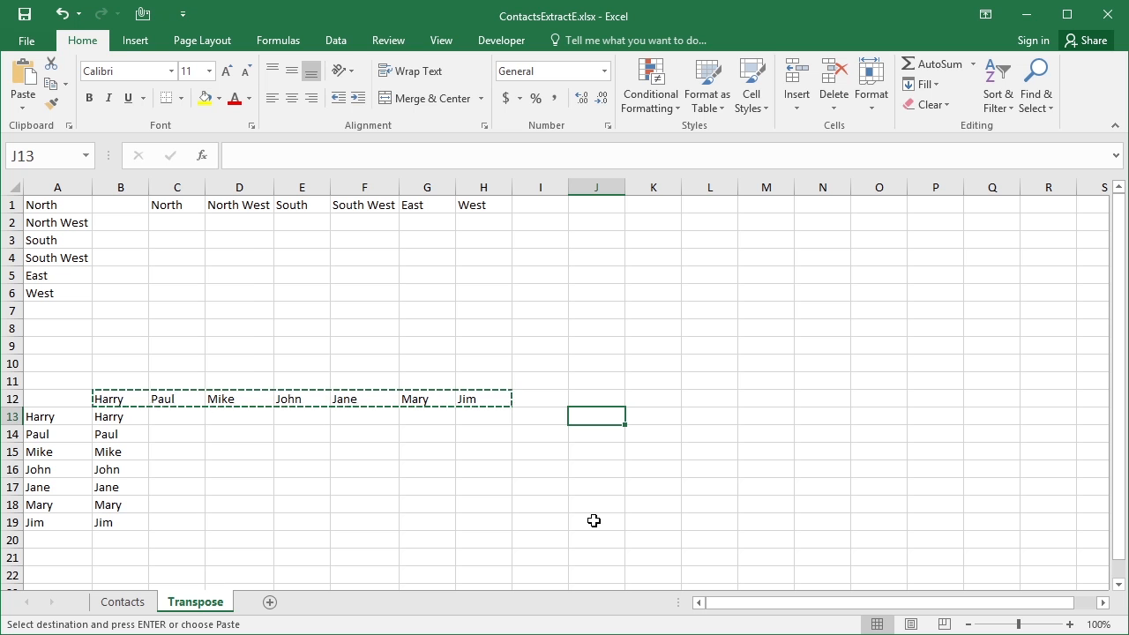
{"action": "left_click", "coordinate": [24, 109]}
{"action": "left_click", "coordinate": [40, 292]}
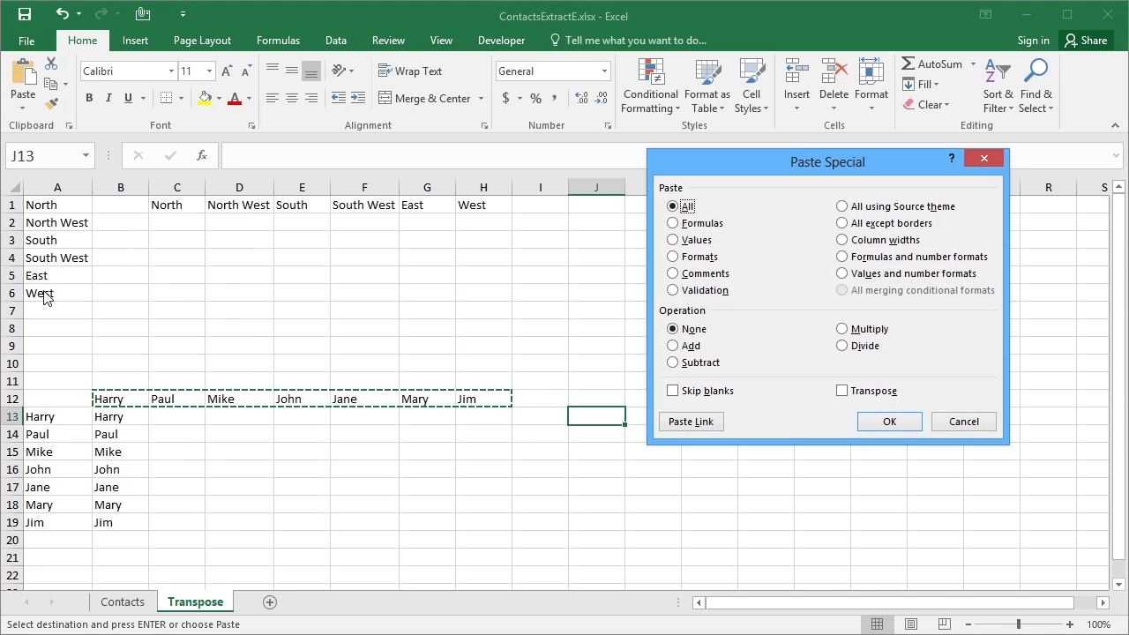
{"action": "left_click", "coordinate": [845, 393]}
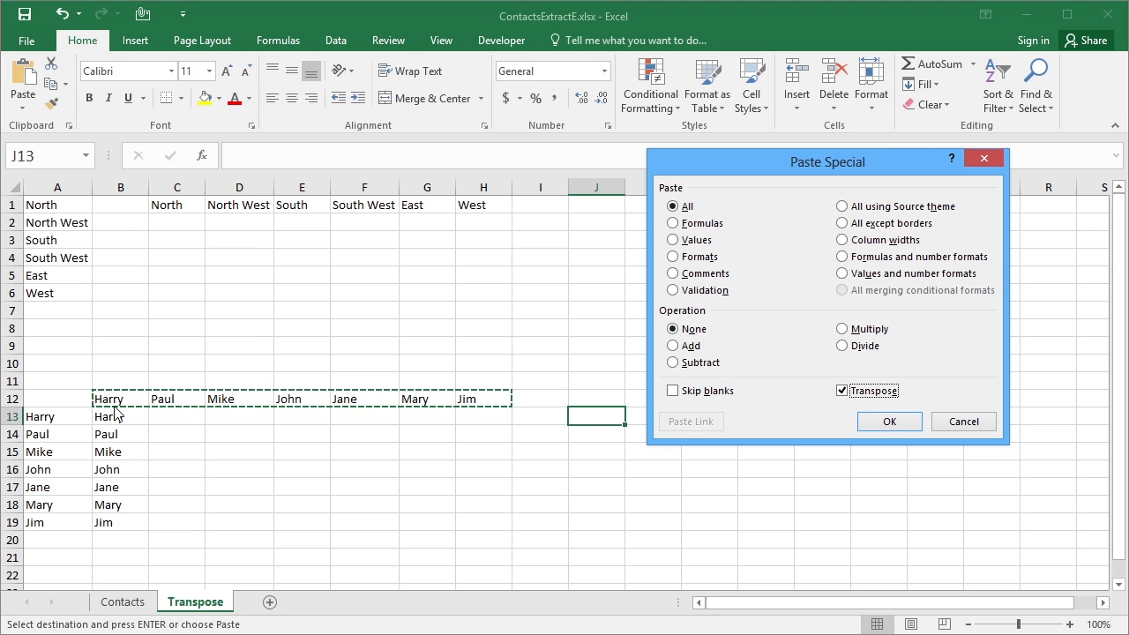
{"action": "left_click", "coordinate": [902, 424]}
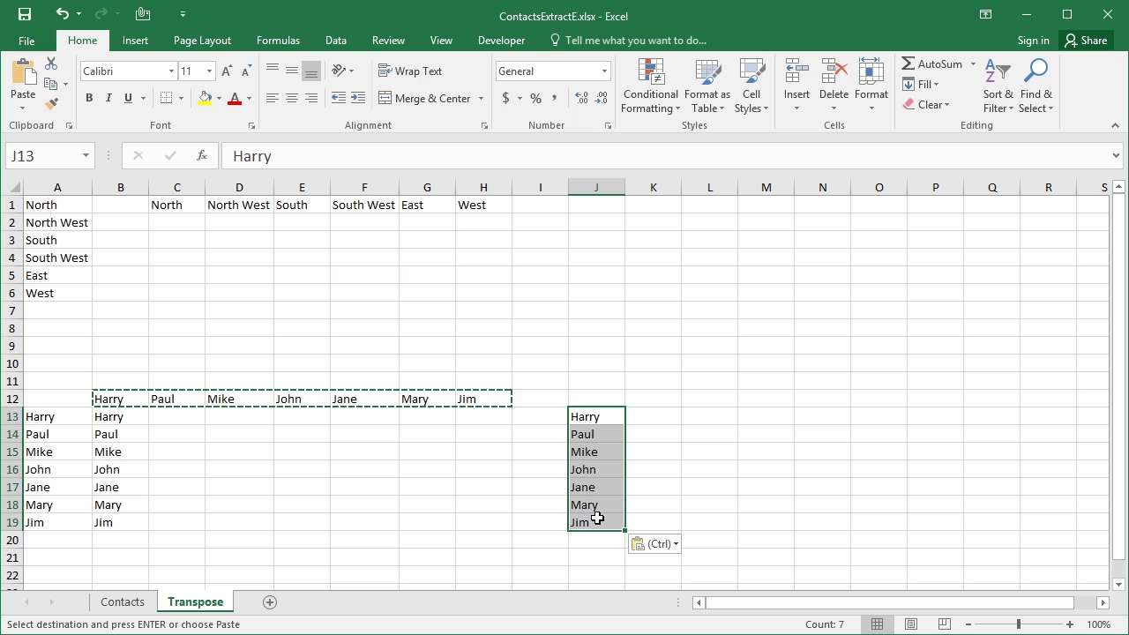
Copy the regions in A1:A6 and paste them transposed as a row starting at C3 using Paste Special.
{"action": "left_click_drag", "start_coordinate": [56, 210], "coordinate": [58, 291]}
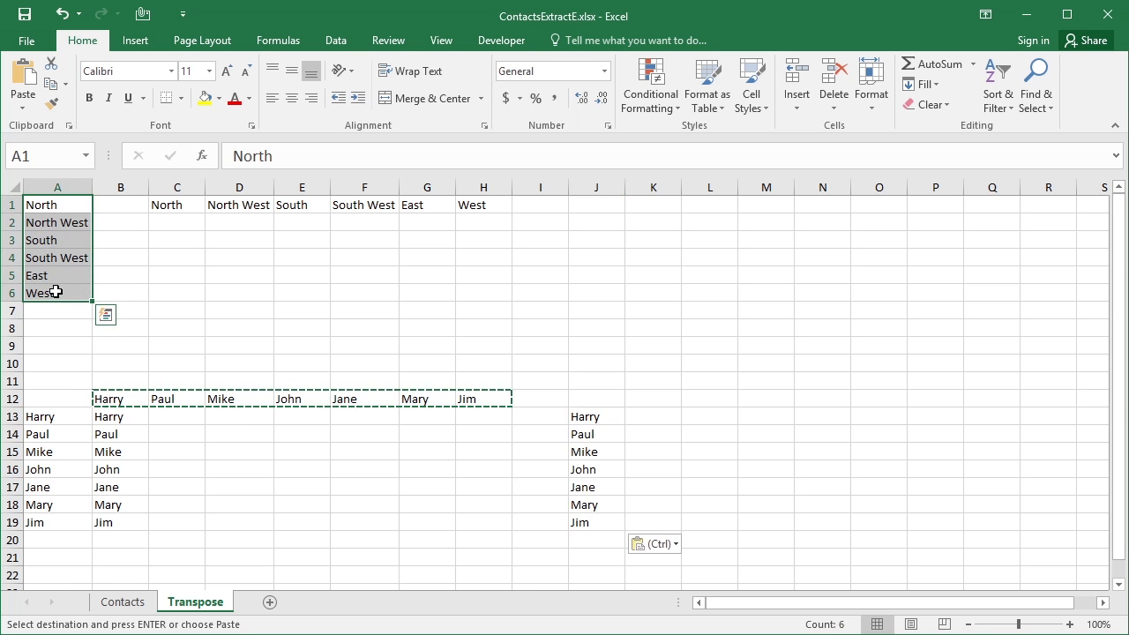
{"action": "key", "text": "ctrl+c"}
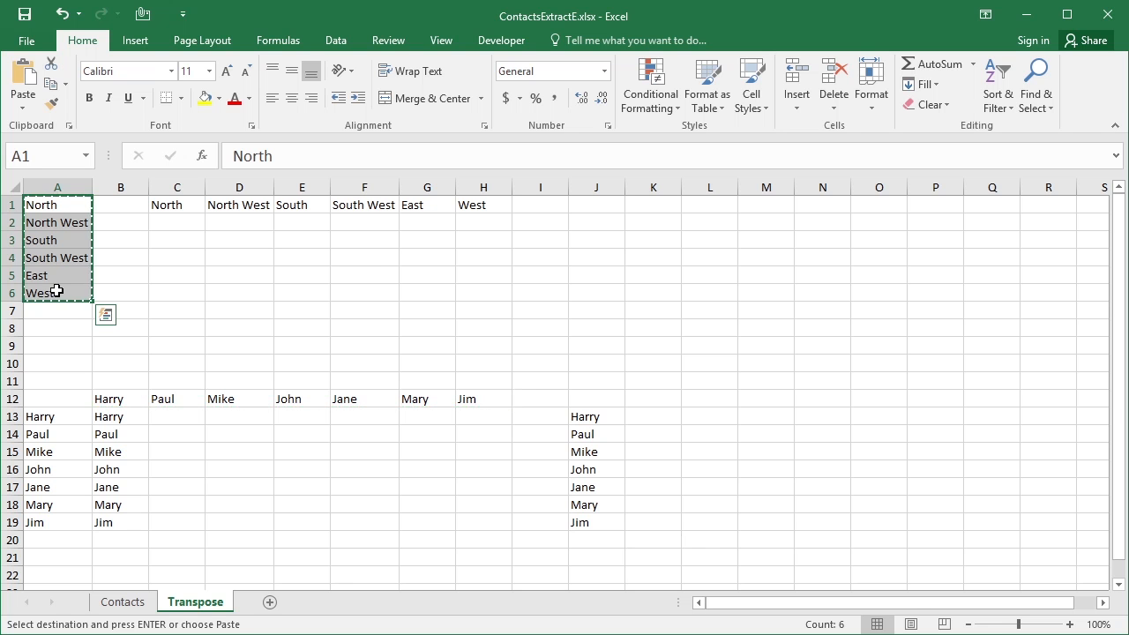
{"action": "left_click", "coordinate": [192, 245]}
{"action": "left_click", "coordinate": [23, 106]}
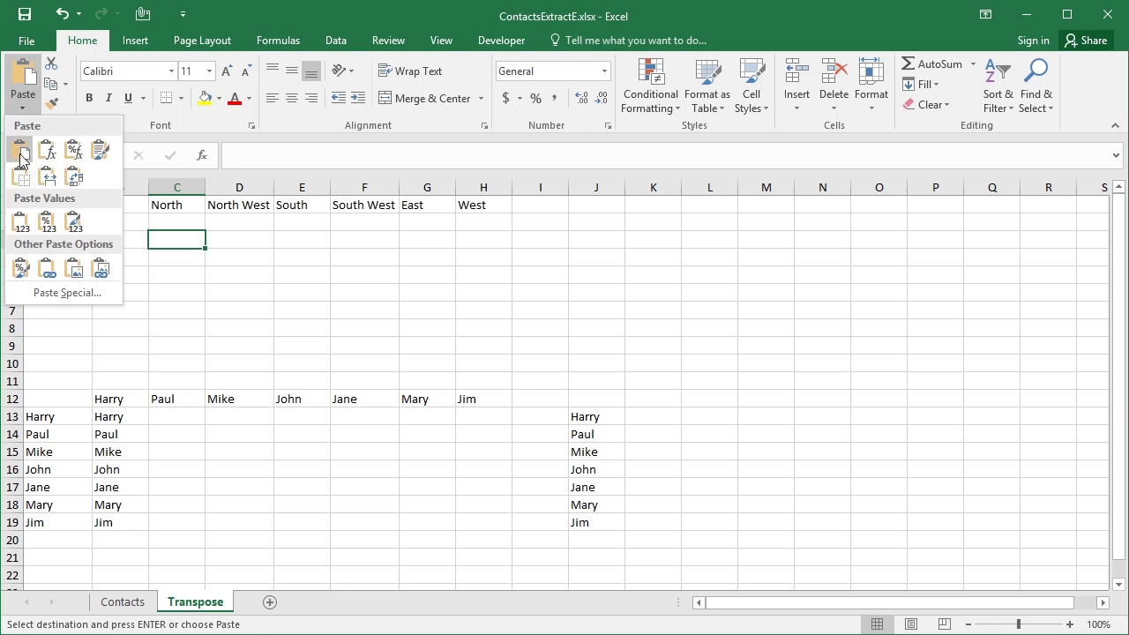
{"action": "left_click", "coordinate": [49, 292]}
{"action": "left_click", "coordinate": [842, 391]}
{"action": "left_click", "coordinate": [890, 422]}
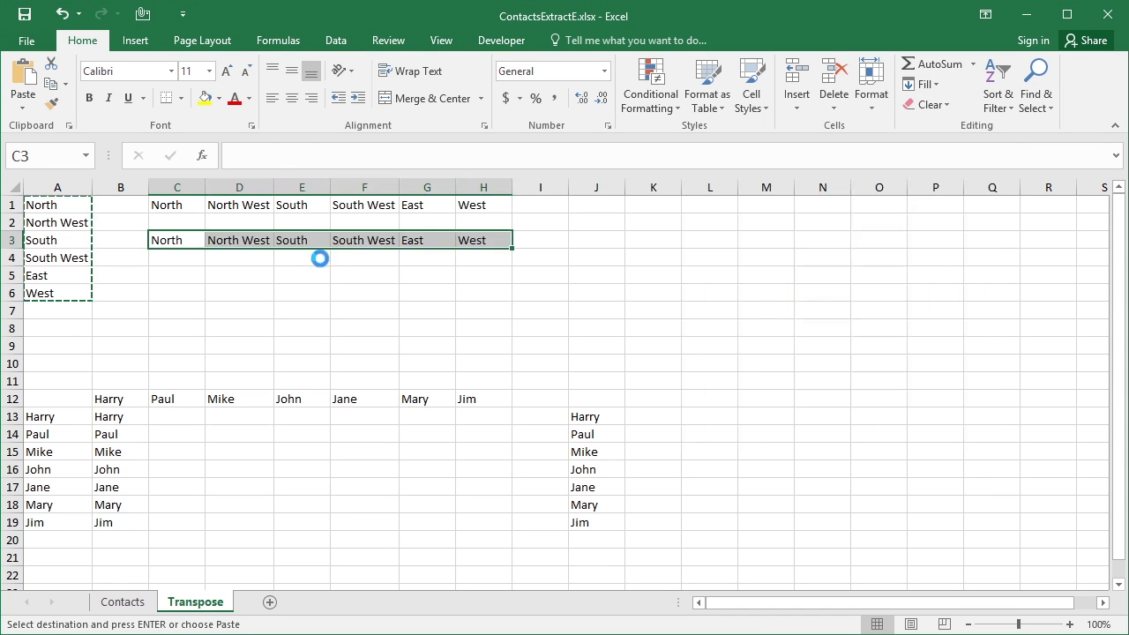
Inspect the contents of the transposed region cells across C3:H3 for formulas or plain values.
{"action": "left_click", "coordinate": [176, 239]}
{"action": "left_click", "coordinate": [263, 246]}
{"action": "left_click", "coordinate": [301, 246]}
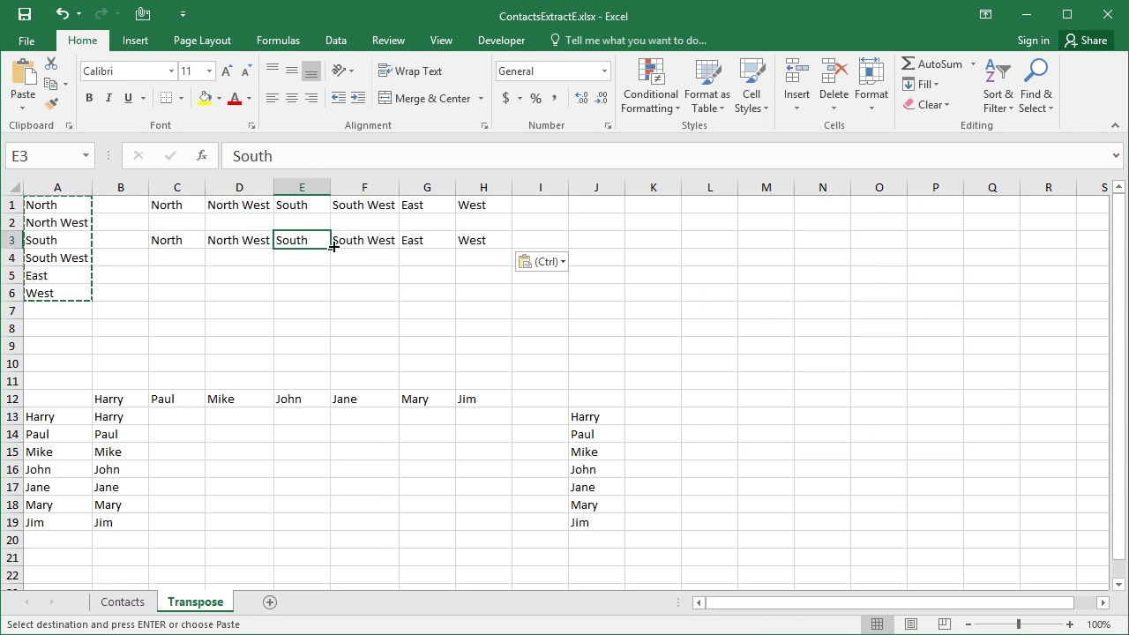
{"action": "left_click", "coordinate": [356, 243]}
{"action": "left_click", "coordinate": [416, 240]}
{"action": "left_click", "coordinate": [466, 236]}
{"action": "left_click", "coordinate": [423, 235]}
{"action": "left_click", "coordinate": [381, 236]}
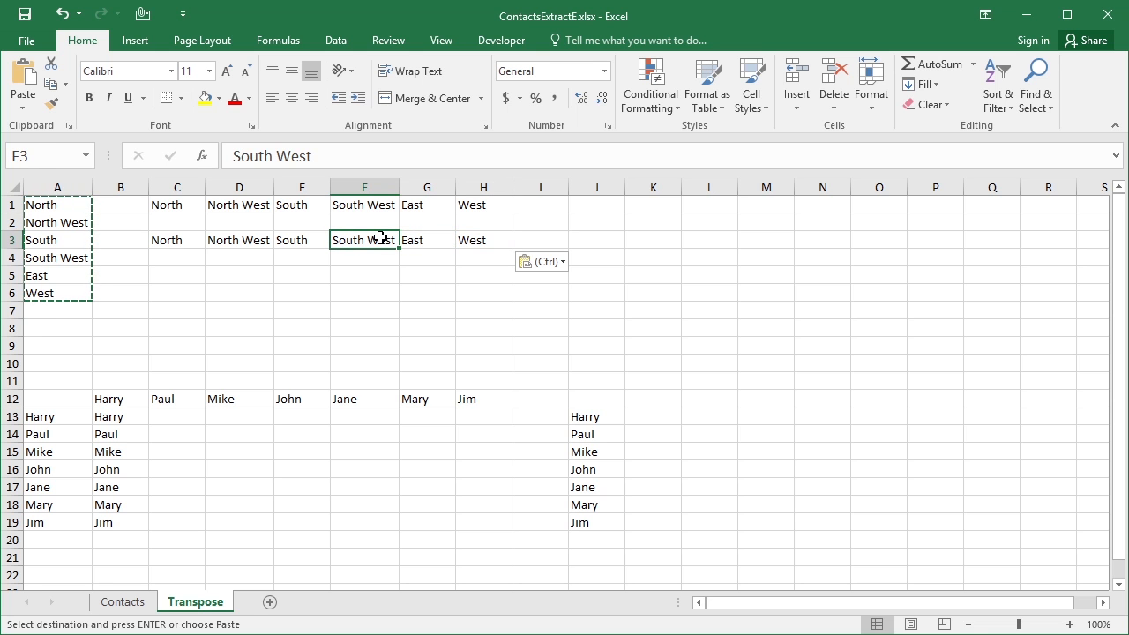